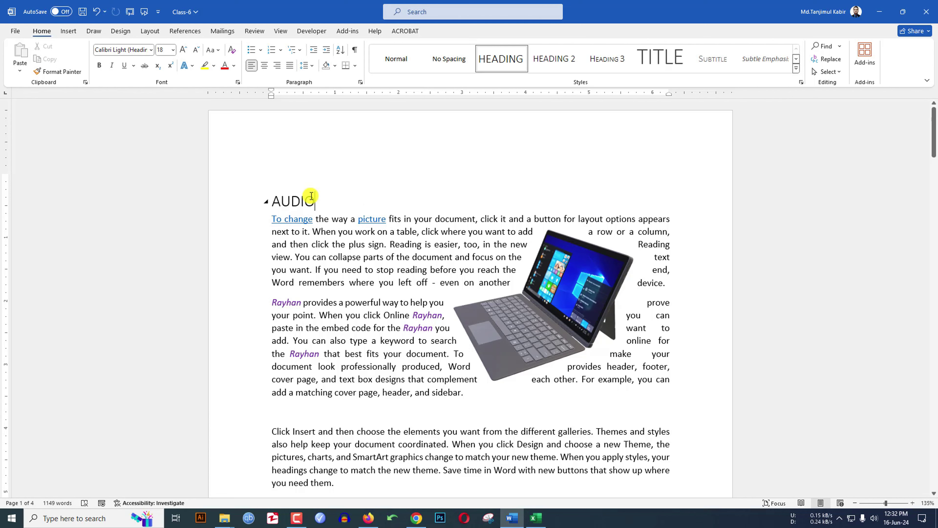
Apply the built-in style set with solid shaded heading bars and add blank lines to push the VIDEO heading onto page 2
{"action": "left_click", "coordinate": [302, 202]}
{"action": "scroll", "coordinate": [388, 245], "scroll_direction": "down", "scroll_amount": 10}
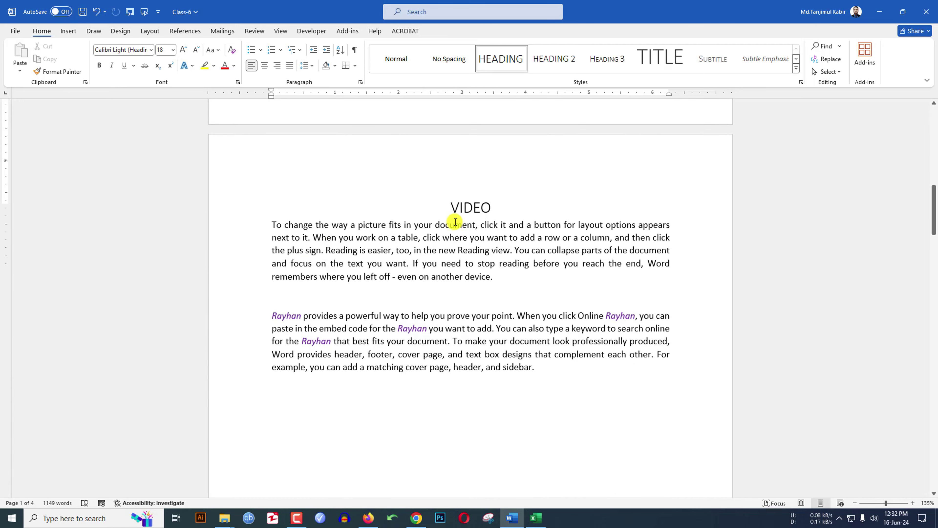
{"action": "scroll", "coordinate": [455, 222], "scroll_direction": "up", "scroll_amount": 10}
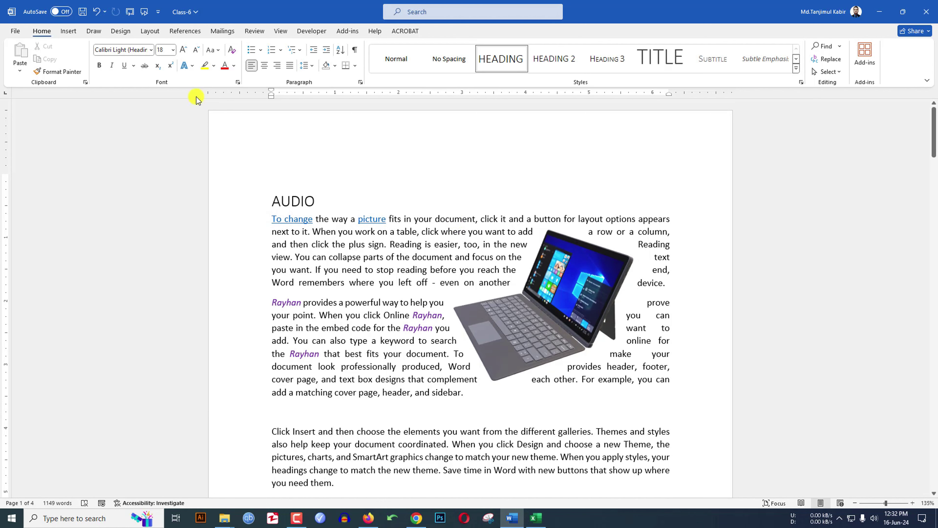
{"action": "left_click", "coordinate": [122, 32]}
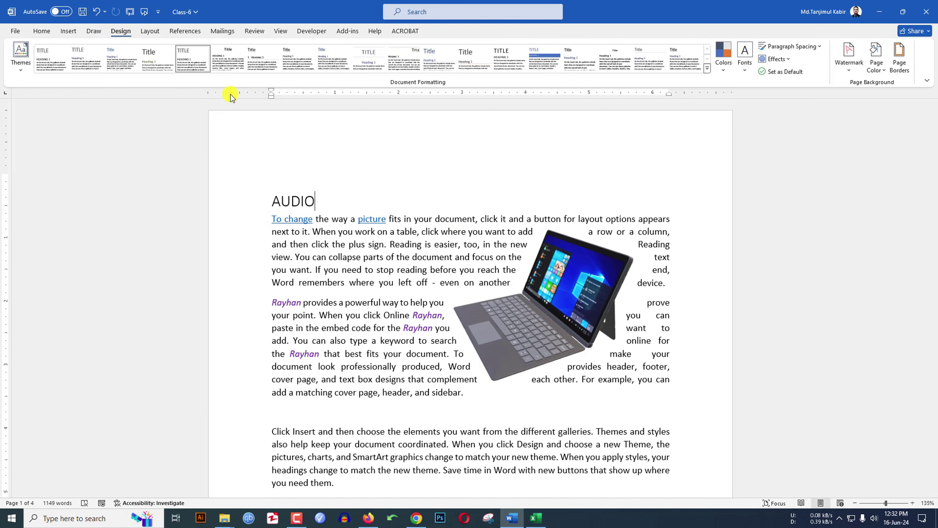
{"action": "scroll", "coordinate": [353, 168], "scroll_direction": "down", "scroll_amount": 6, "text": "ctrl"}
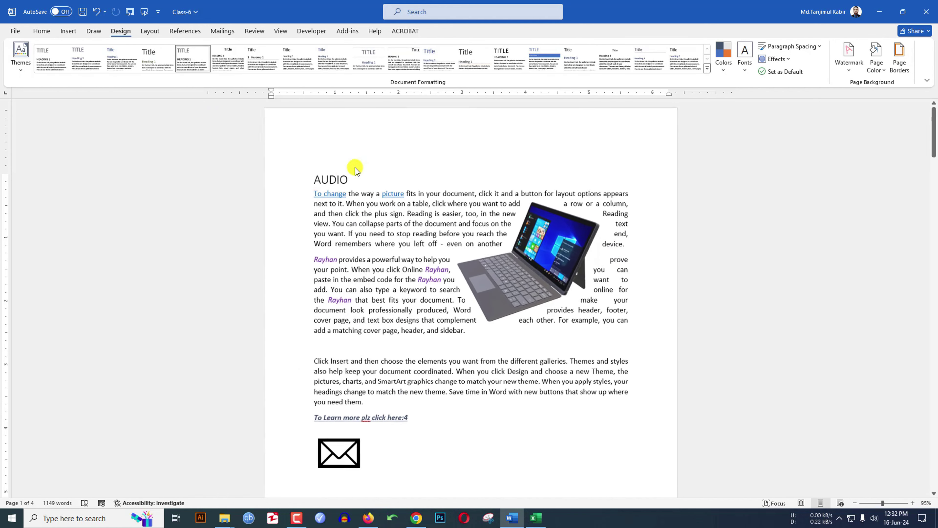
{"action": "scroll", "coordinate": [355, 168], "scroll_direction": "down", "scroll_amount": 2, "text": "ctrl"}
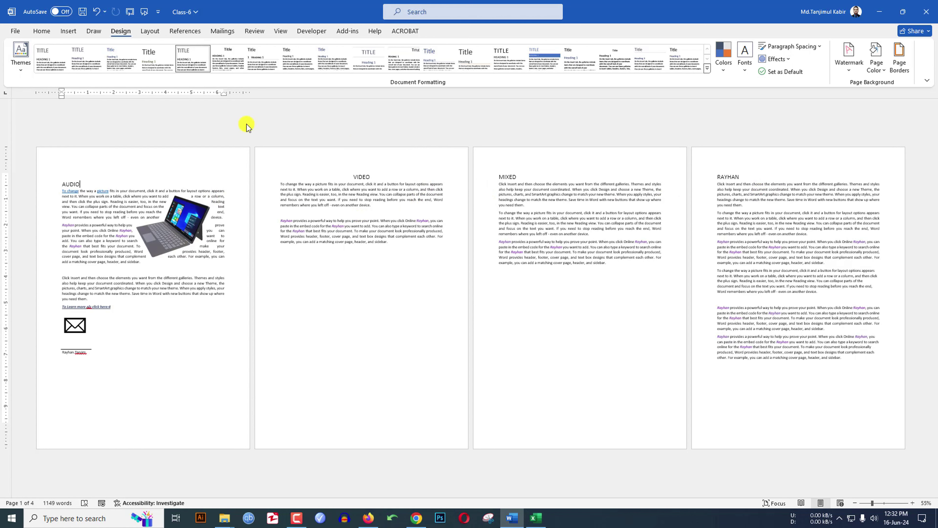
{"action": "left_click", "coordinate": [708, 69]}
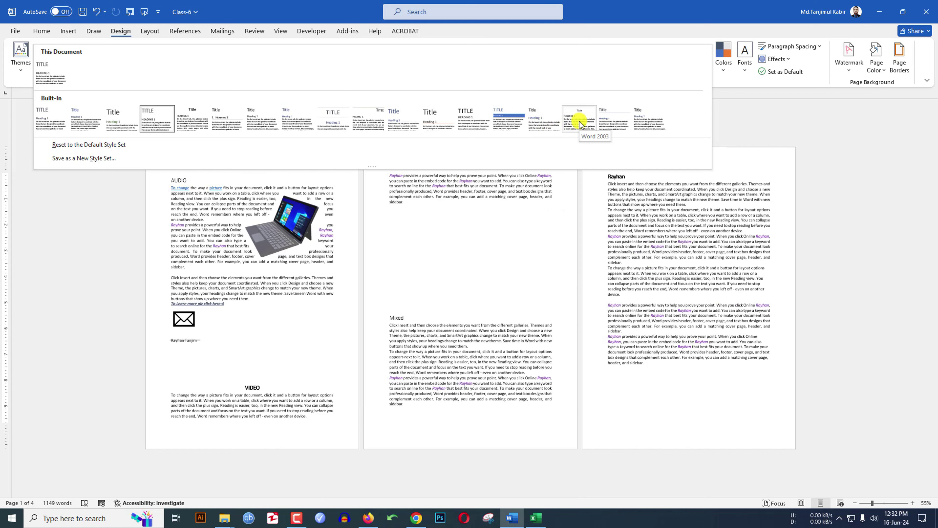
{"action": "left_click", "coordinate": [507, 122]}
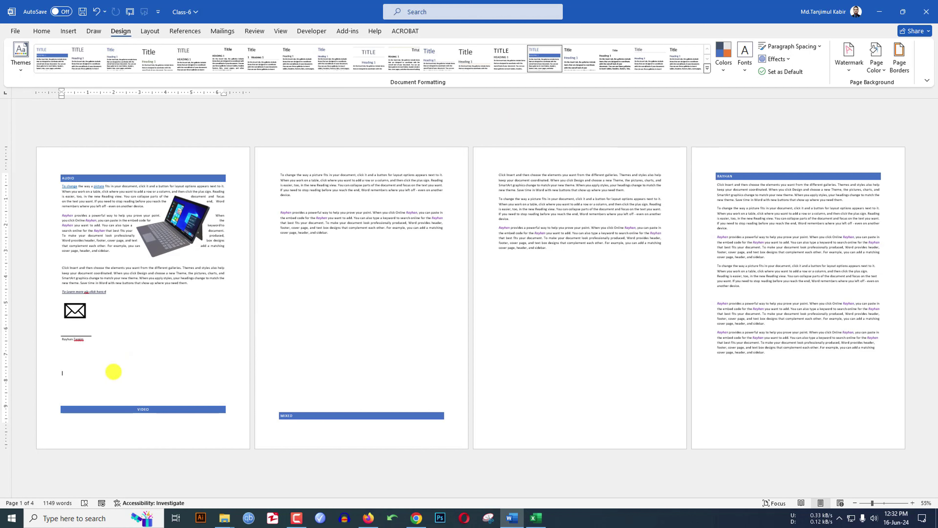
{"action": "key", "text": "Return"}
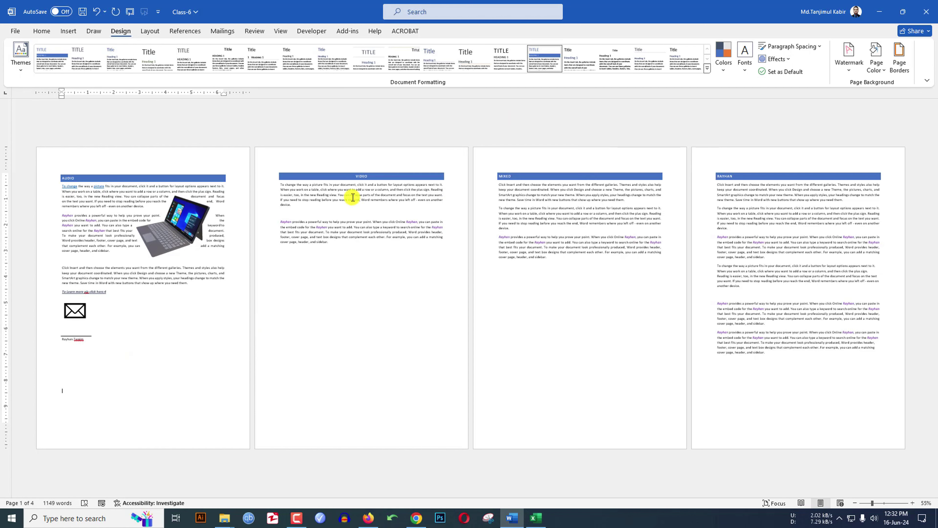
Apply the Berlin theme to the document and change its theme colors to Red Violet
{"action": "left_click", "coordinate": [20, 56]}
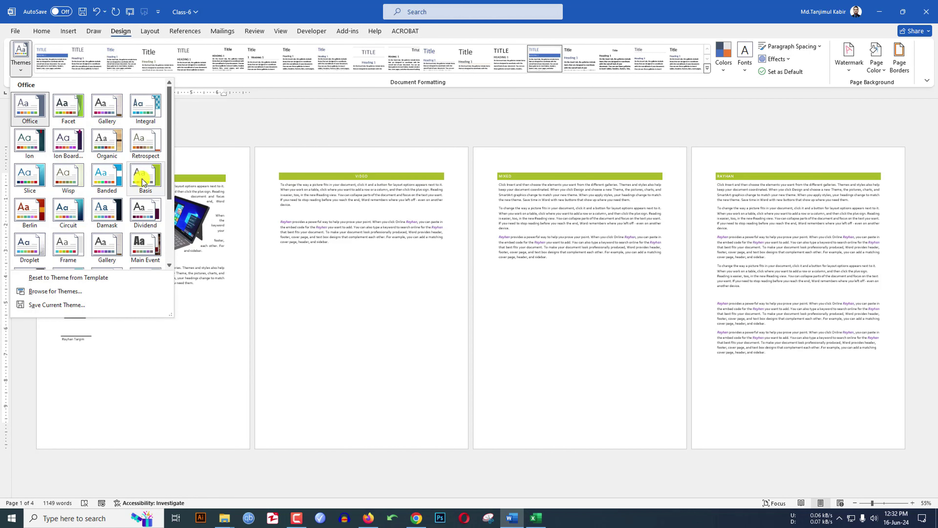
{"action": "left_click", "coordinate": [33, 213]}
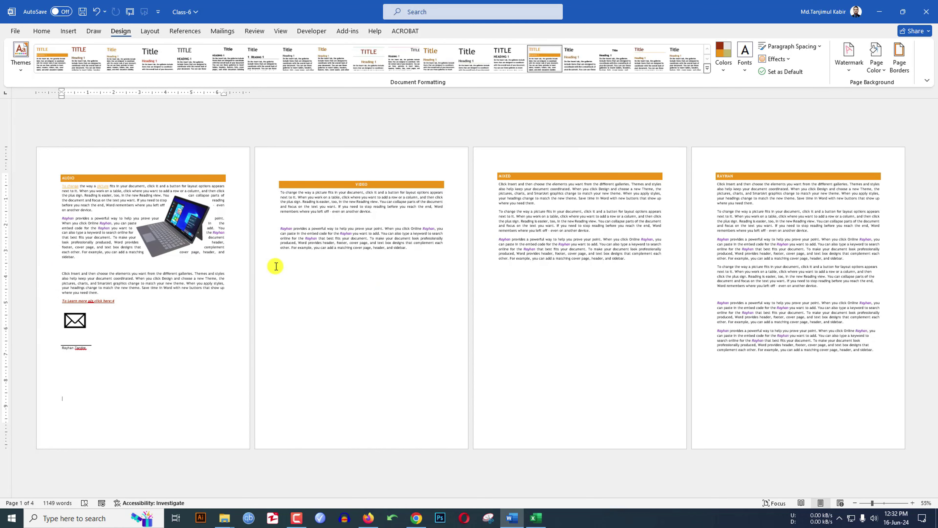
{"action": "left_click", "coordinate": [727, 69]}
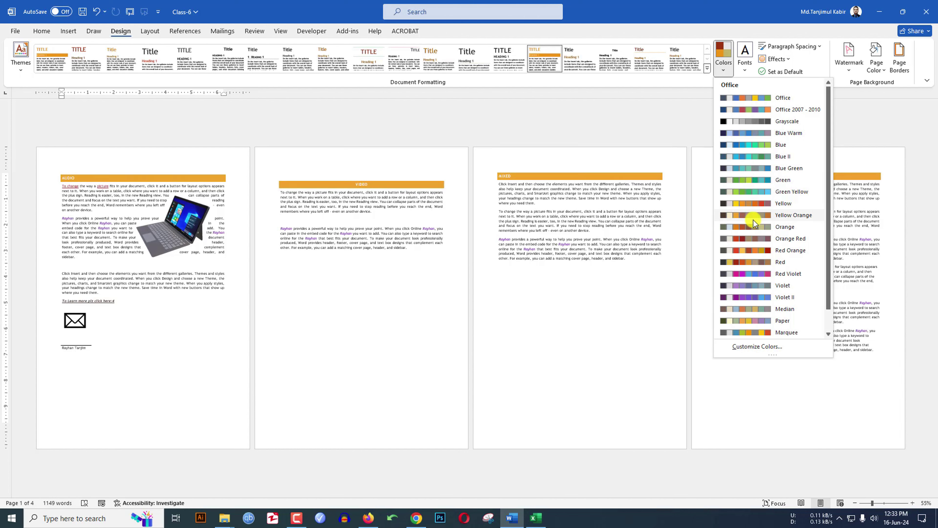
{"action": "left_click", "coordinate": [750, 274]}
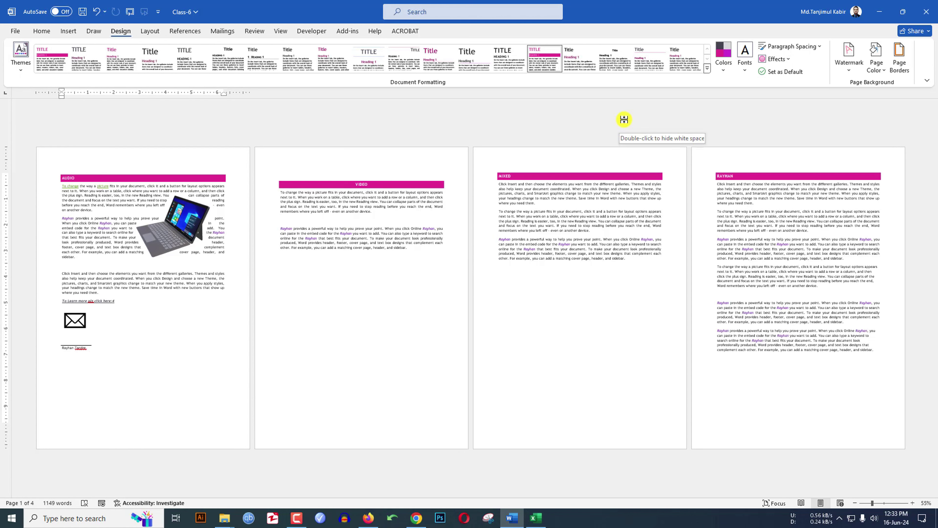
Change the document's theme fonts to the Century Gothic-Palatino Linotype pair
{"action": "left_click", "coordinate": [746, 61]}
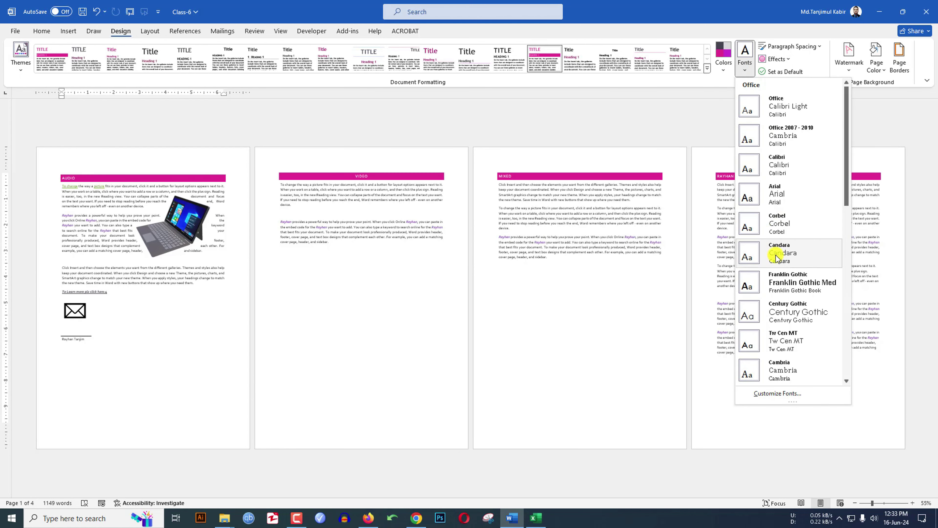
{"action": "scroll", "coordinate": [786, 288], "scroll_direction": "down", "scroll_amount": 3}
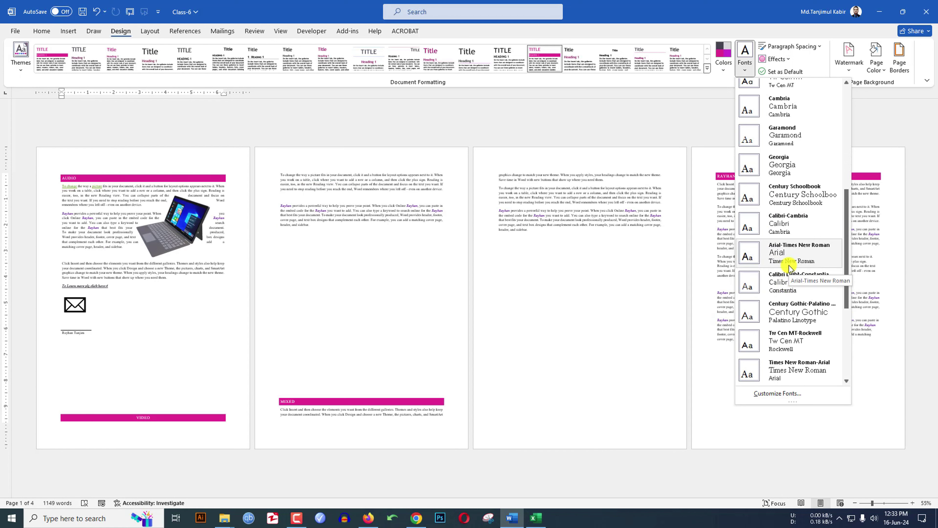
{"action": "scroll", "coordinate": [798, 277], "scroll_direction": "down", "scroll_amount": 2}
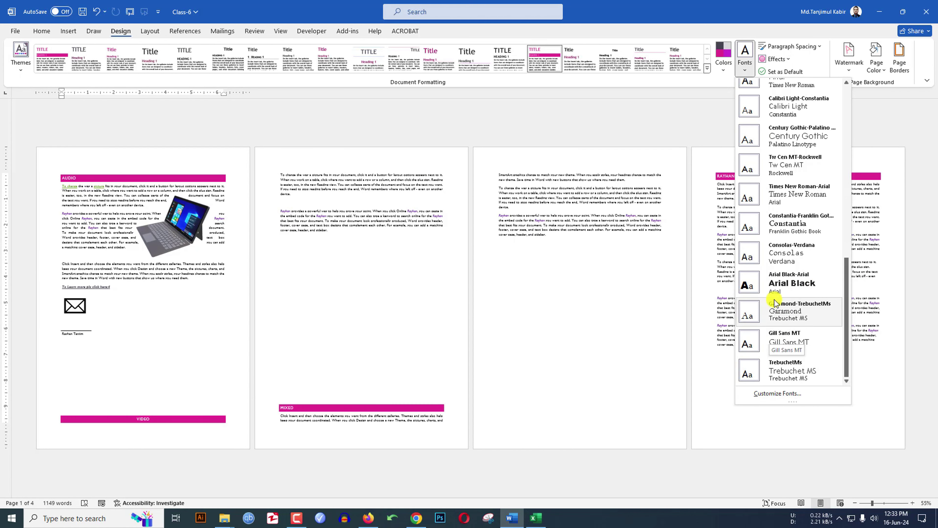
{"action": "left_click", "coordinate": [791, 144]}
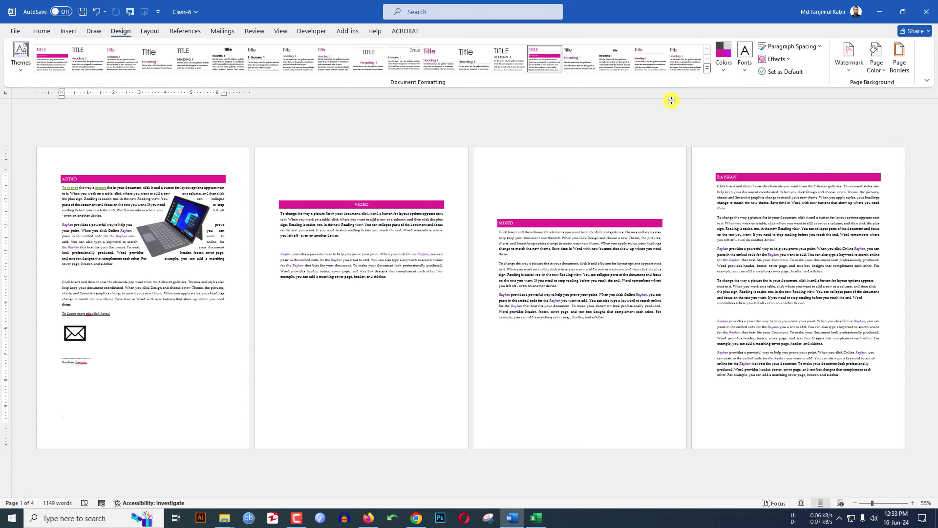
{"action": "scroll", "coordinate": [824, 52], "scroll_direction": "up", "scroll_amount": 3}
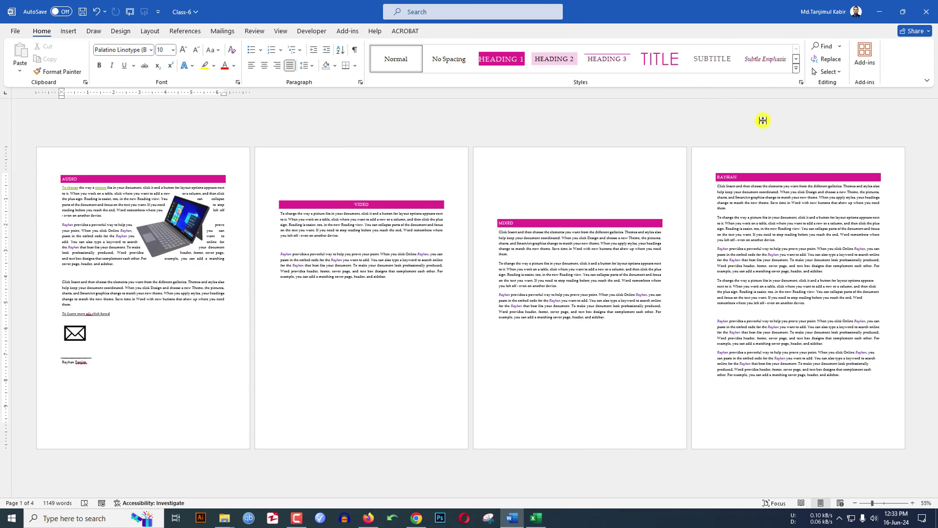
{"action": "left_click", "coordinate": [149, 31]}
{"action": "left_click", "coordinate": [121, 31]}
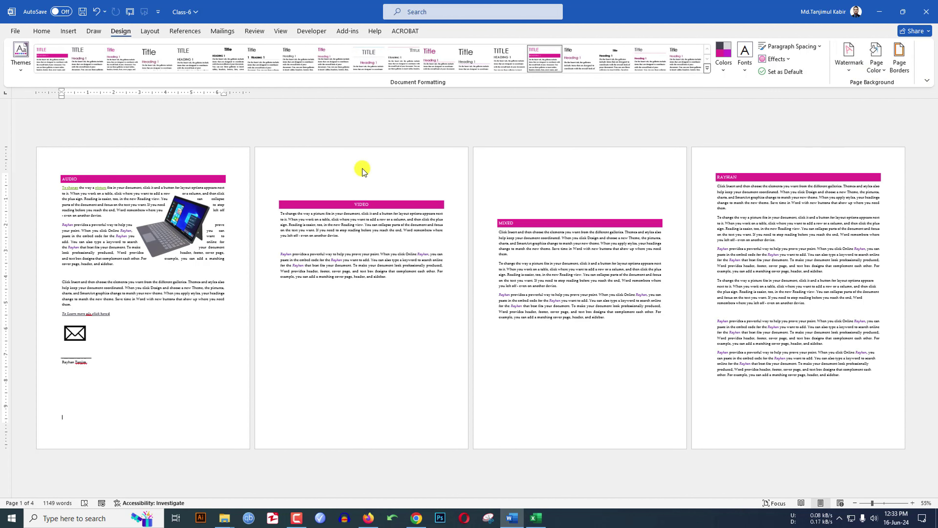
Apply the built-in DO NOT COPY 1 watermark to the pages and remove it again
{"action": "scroll", "coordinate": [363, 168], "scroll_direction": "up", "scroll_amount": 3, "text": "ctrl"}
{"action": "scroll", "coordinate": [367, 216], "scroll_direction": "up", "scroll_amount": 4, "text": "ctrl"}
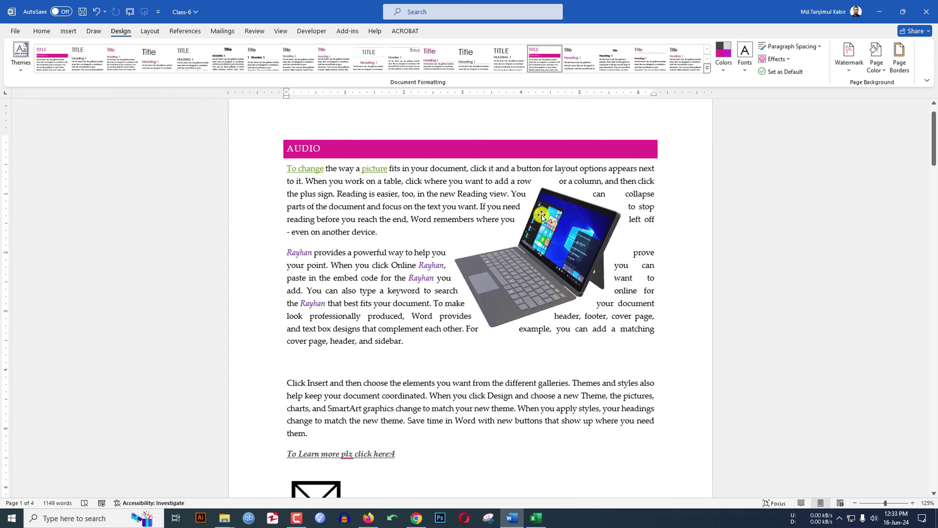
{"action": "scroll", "coordinate": [569, 223], "scroll_direction": "down", "scroll_amount": 1}
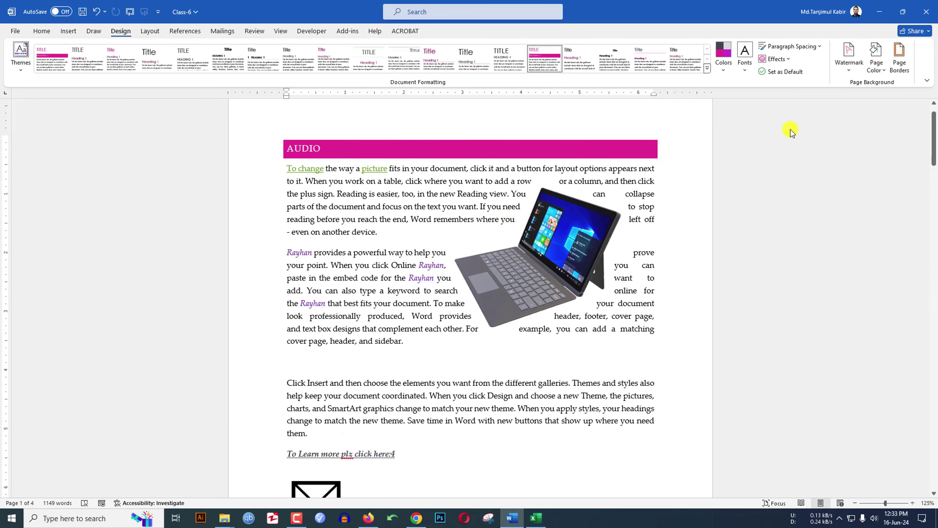
{"action": "left_click", "coordinate": [849, 73]}
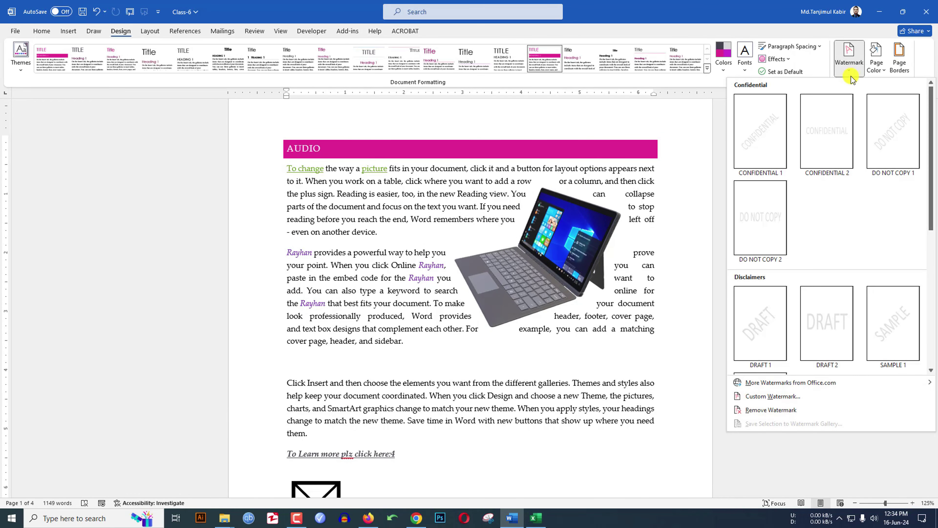
{"action": "left_click", "coordinate": [893, 132]}
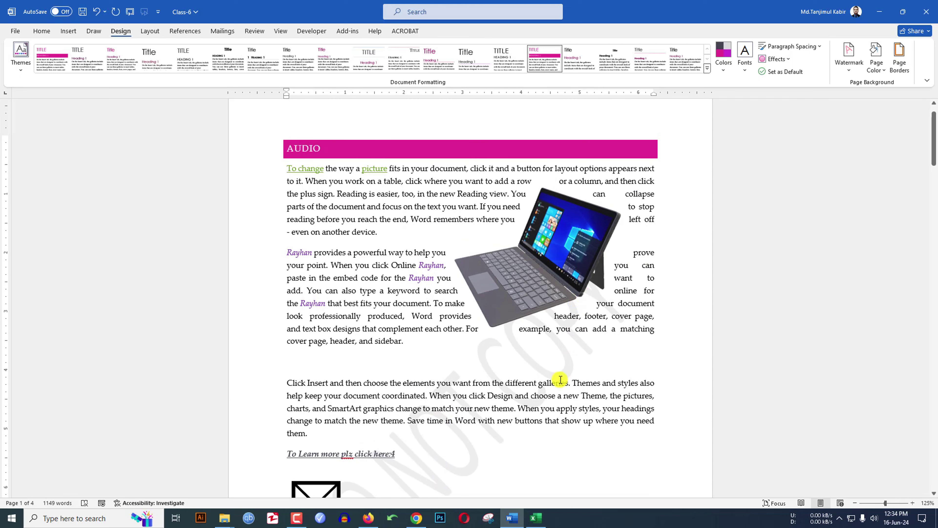
{"action": "left_click", "coordinate": [847, 72]}
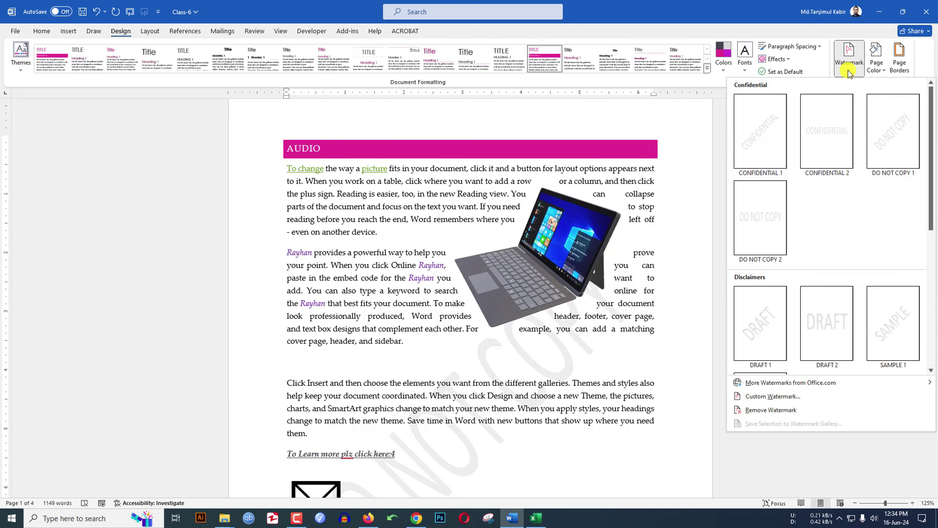
{"action": "left_click", "coordinate": [774, 410]}
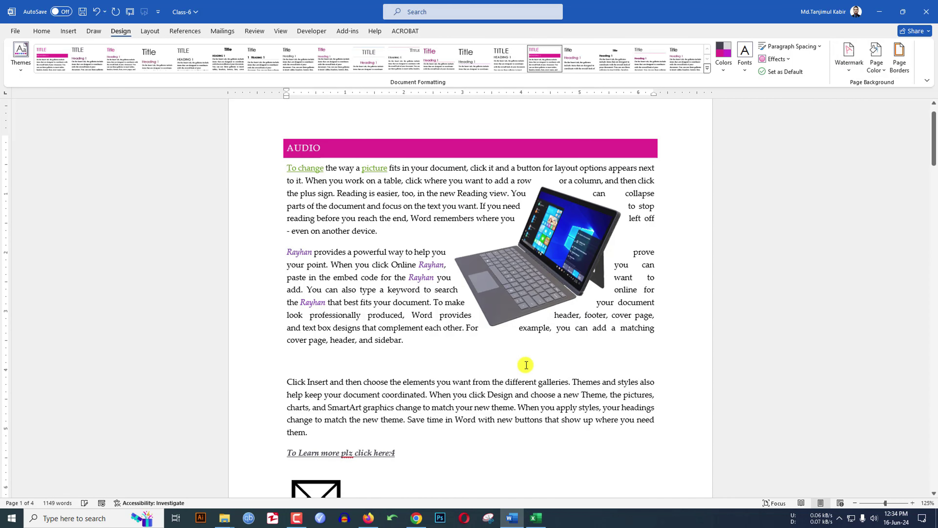
Open the custom watermark settings and choose a picture watermark
{"action": "left_click", "coordinate": [852, 70]}
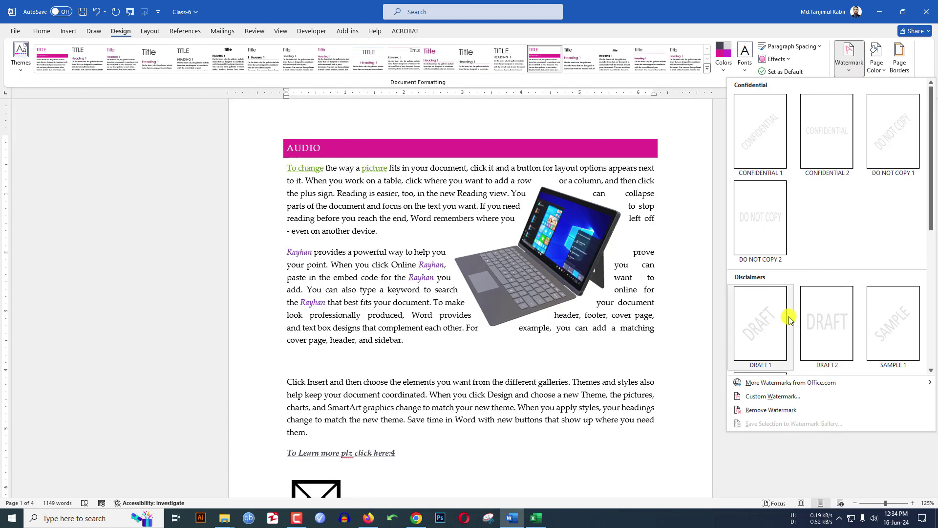
{"action": "scroll", "coordinate": [785, 314], "scroll_direction": "down", "scroll_amount": 5}
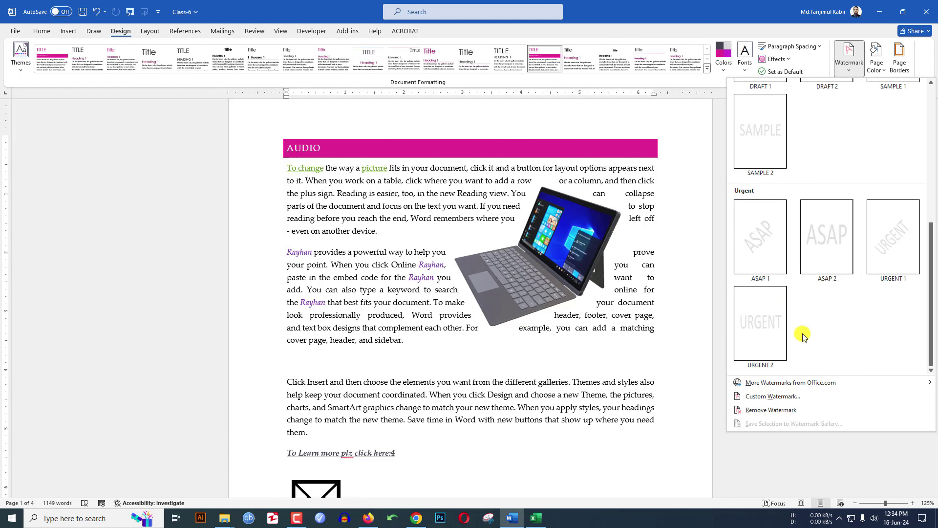
{"action": "left_click", "coordinate": [767, 401]}
{"action": "left_click_drag", "start_coordinate": [442, 178], "coordinate": [656, 192]}
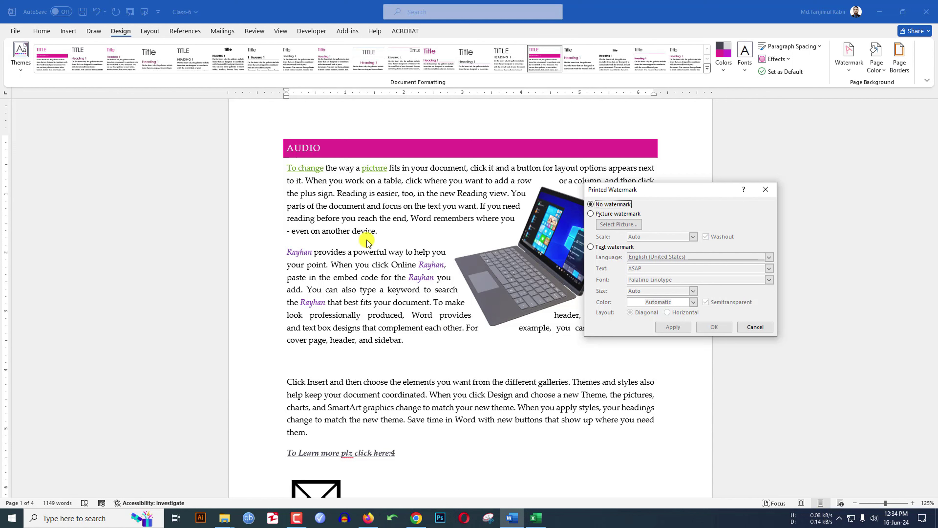
{"action": "left_click", "coordinate": [591, 214]}
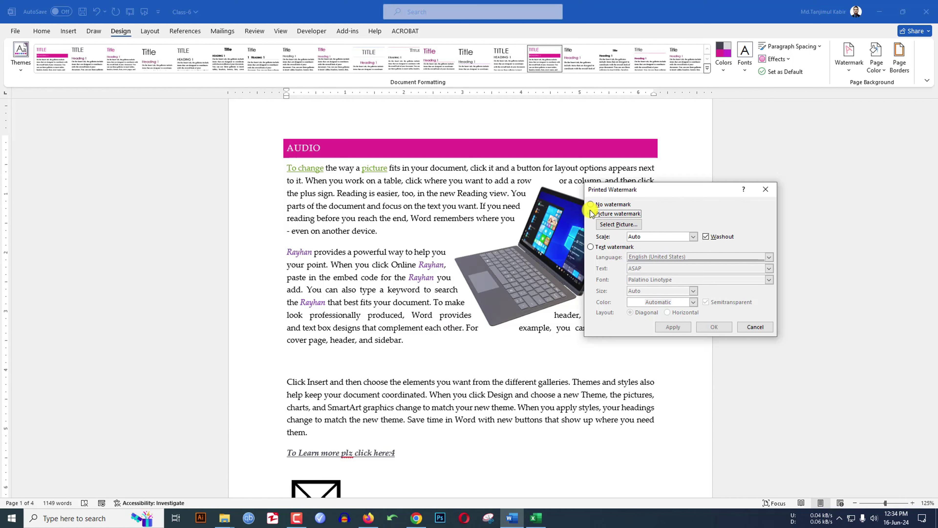
Use the picture profile-pic (3) from the Downloads folder as the page watermark, at automatic scale and without washout
{"action": "left_click", "coordinate": [620, 225]}
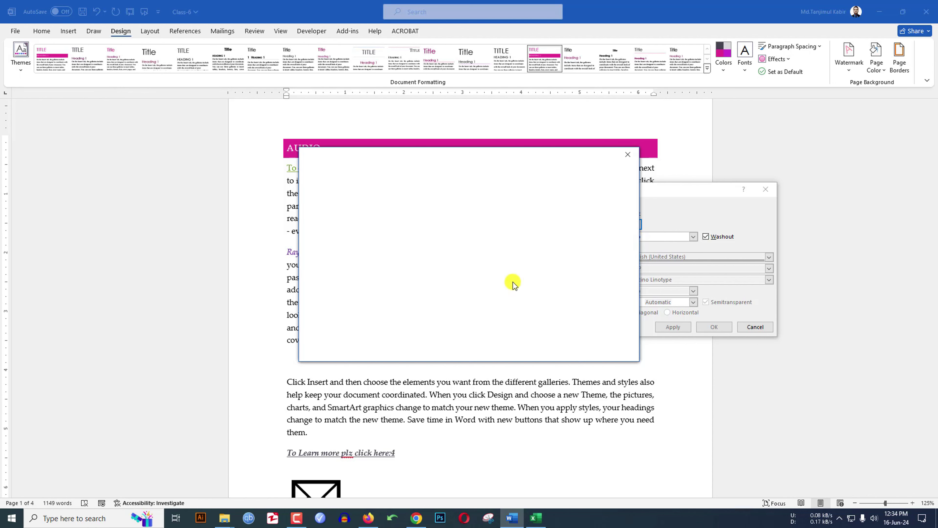
{"action": "left_click", "coordinate": [393, 203]}
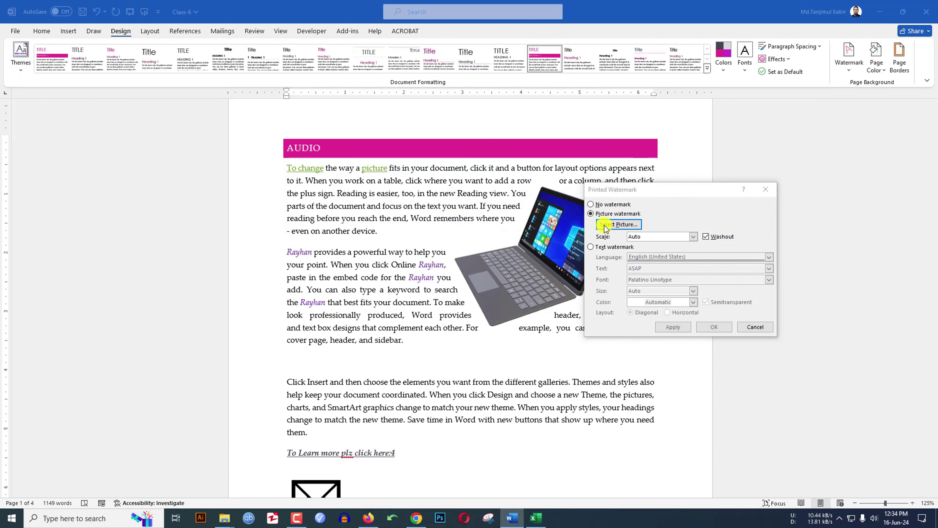
{"action": "left_click", "coordinate": [483, 193]}
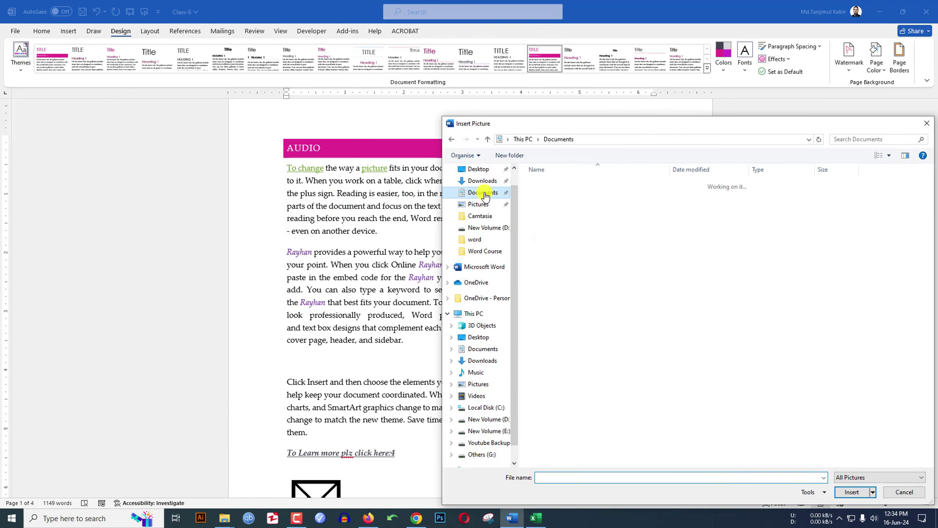
{"action": "left_click", "coordinate": [482, 181]}
{"action": "scroll", "coordinate": [667, 301], "scroll_direction": "down", "scroll_amount": 3}
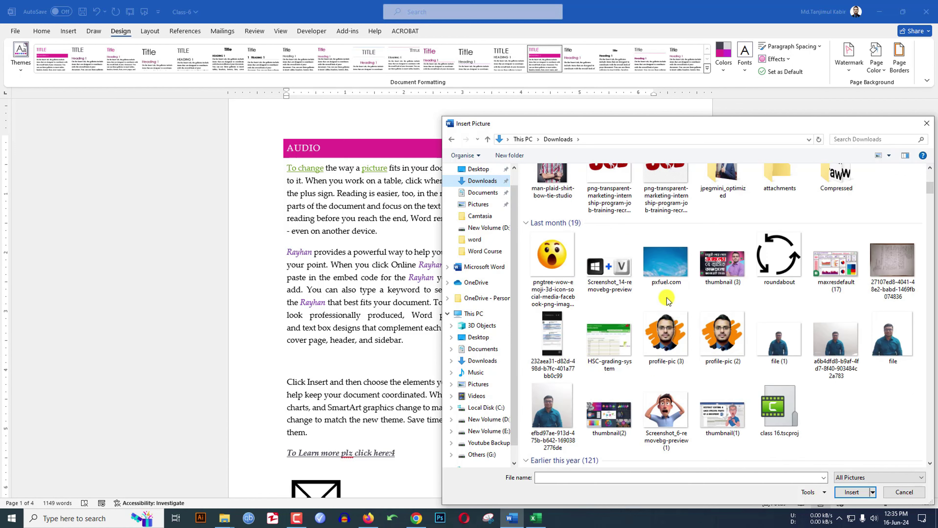
{"action": "scroll", "coordinate": [668, 300], "scroll_direction": "down", "scroll_amount": 3}
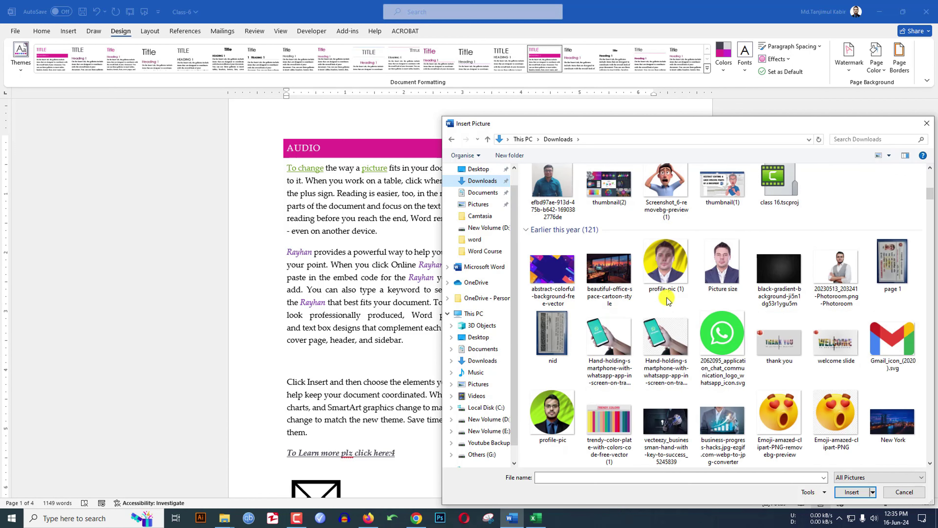
{"action": "scroll", "coordinate": [667, 300], "scroll_direction": "up", "scroll_amount": 2}
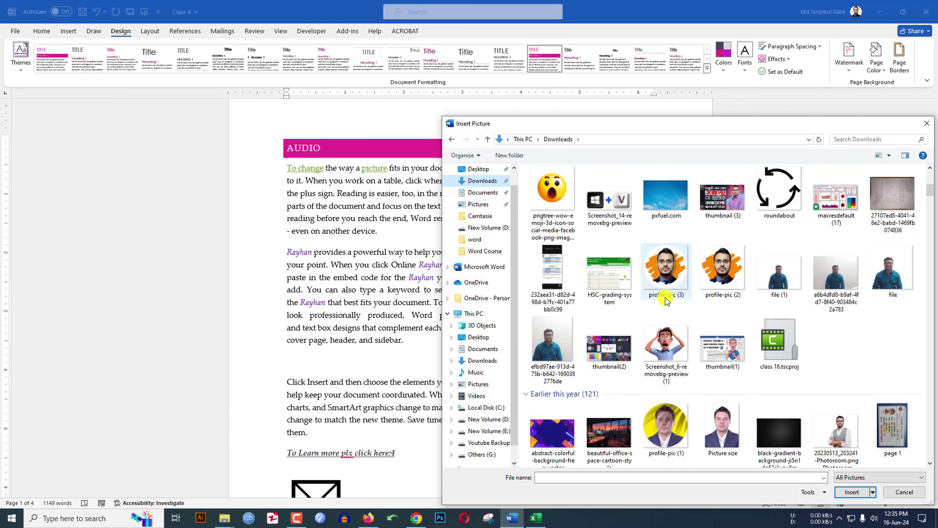
{"action": "left_click", "coordinate": [668, 270]}
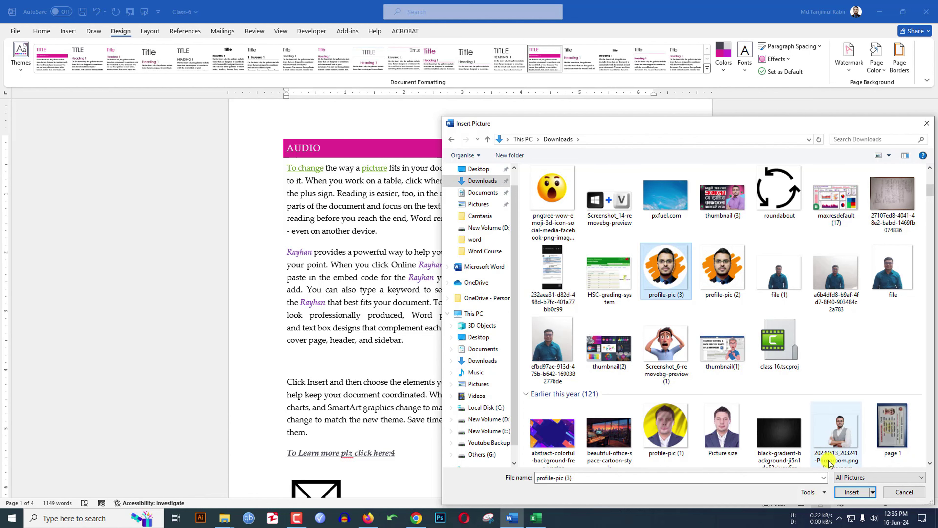
{"action": "left_click", "coordinate": [852, 491]}
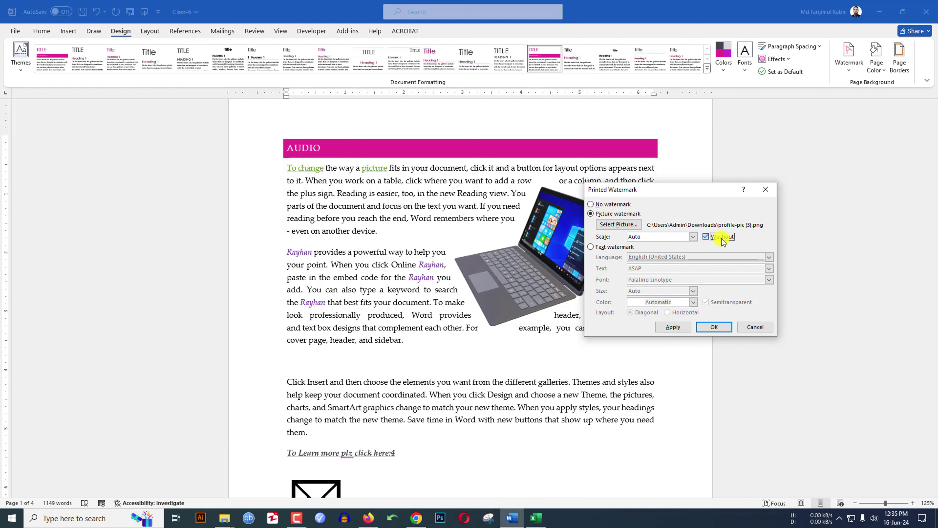
{"action": "left_click", "coordinate": [717, 327]}
{"action": "scroll", "coordinate": [481, 410], "scroll_direction": "down", "scroll_amount": 5}
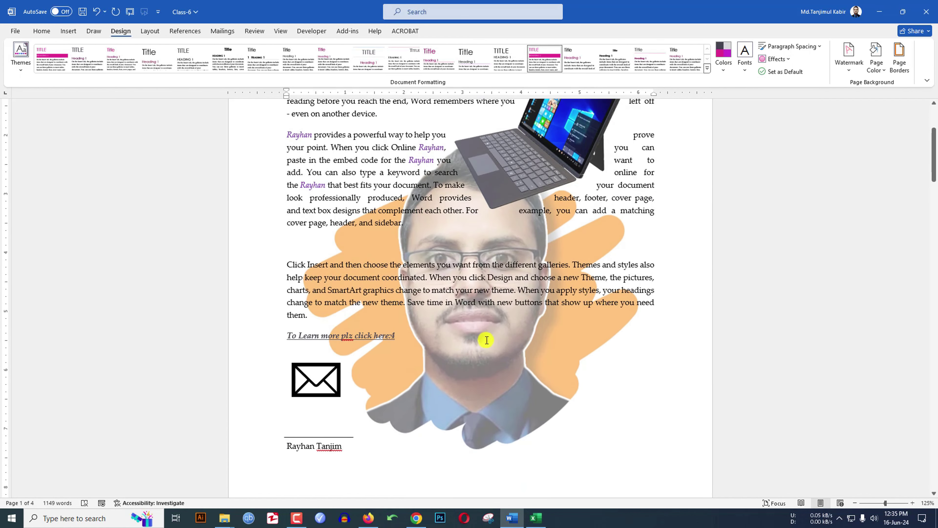
{"action": "scroll", "coordinate": [547, 306], "scroll_direction": "up", "scroll_amount": 2}
Turn on the washout effect for the existing picture watermark
{"action": "left_click", "coordinate": [849, 57]}
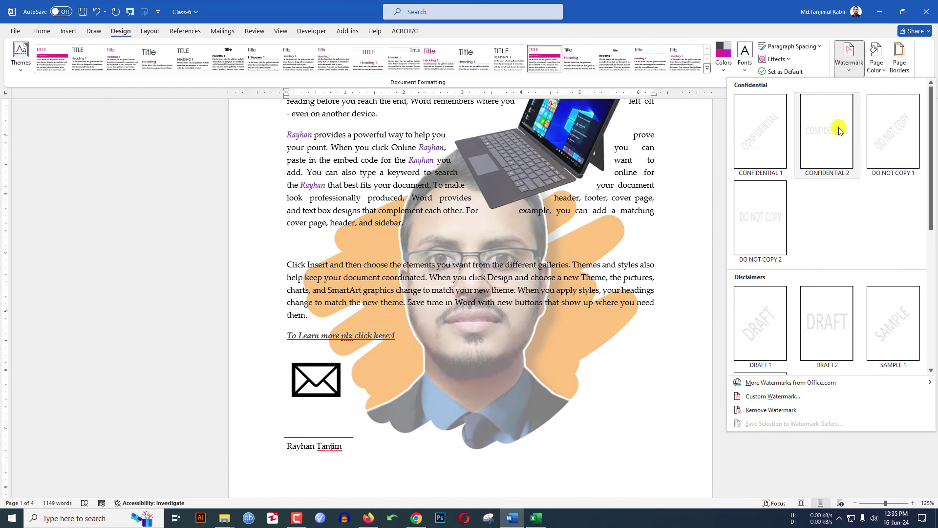
{"action": "left_click", "coordinate": [773, 396]}
{"action": "left_click", "coordinate": [710, 238]}
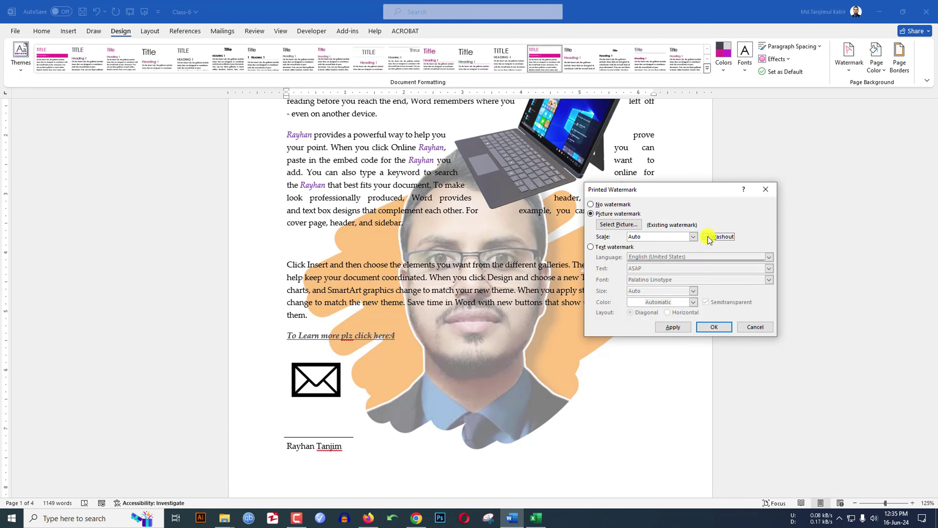
{"action": "left_click", "coordinate": [717, 327]}
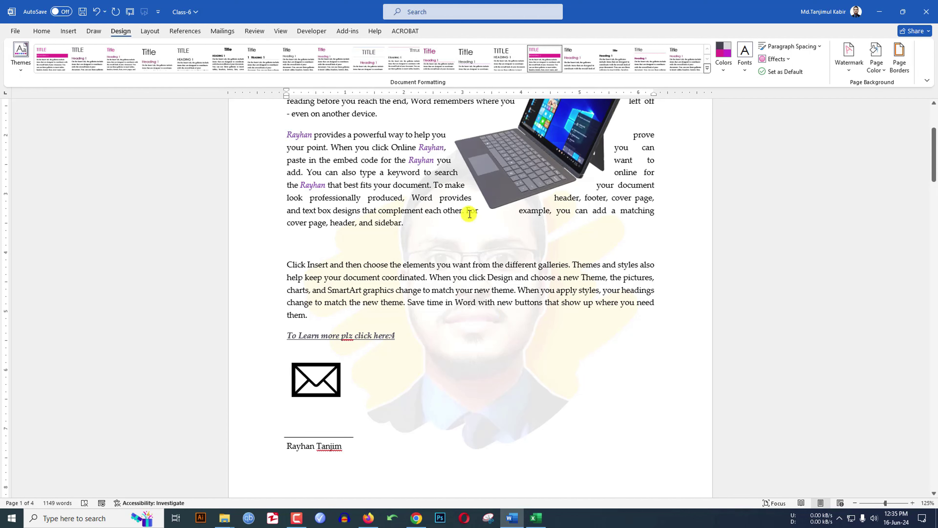
{"action": "scroll", "coordinate": [520, 274], "scroll_direction": "up", "scroll_amount": 2}
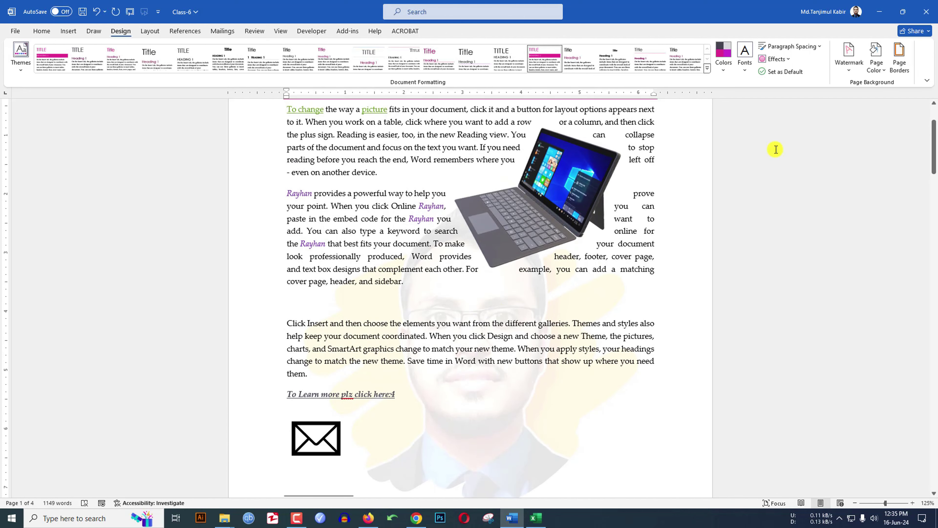
Scale the picture watermark to 50% and check it on the first two pages
{"action": "left_click", "coordinate": [850, 78]}
{"action": "left_click", "coordinate": [754, 396]}
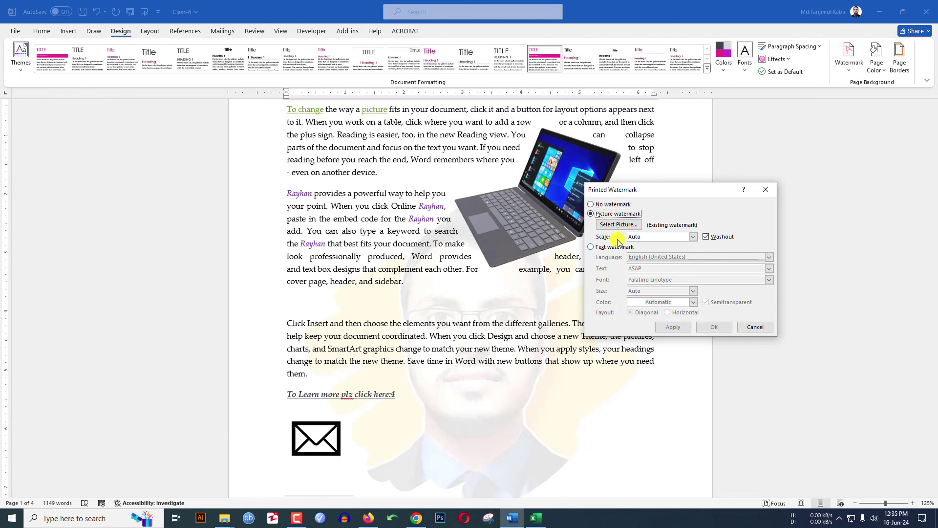
{"action": "left_click", "coordinate": [693, 237]}
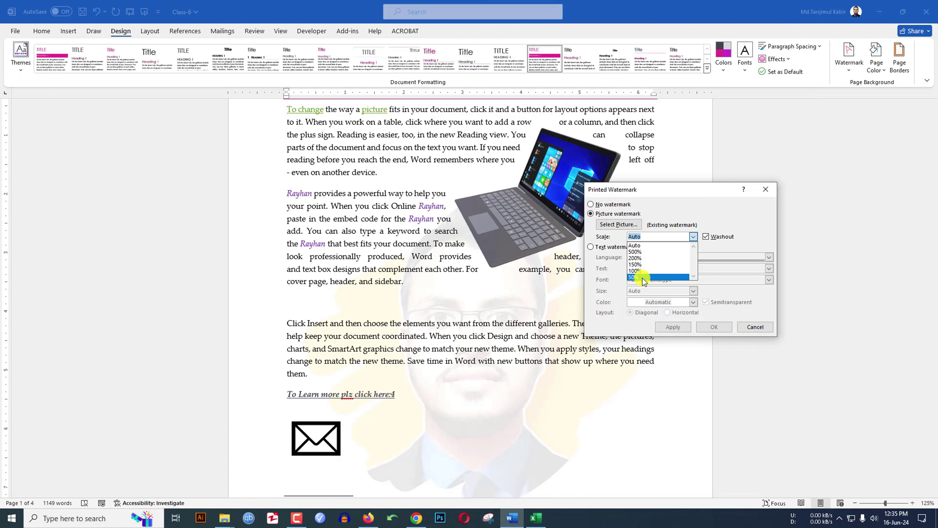
{"action": "left_click", "coordinate": [654, 269]}
{"action": "left_click", "coordinate": [715, 327]}
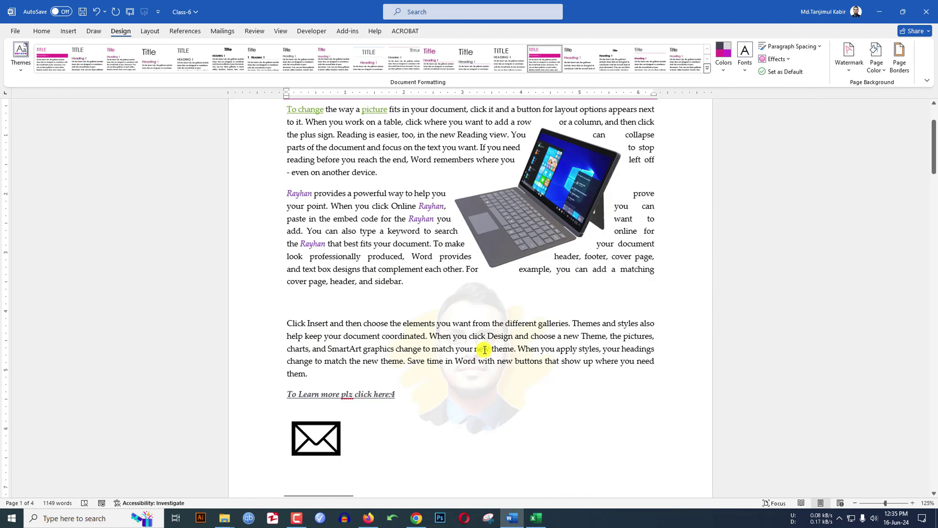
{"action": "scroll", "coordinate": [476, 342], "scroll_direction": "down", "scroll_amount": 1}
{"action": "scroll", "coordinate": [475, 341], "scroll_direction": "down", "scroll_amount": 10}
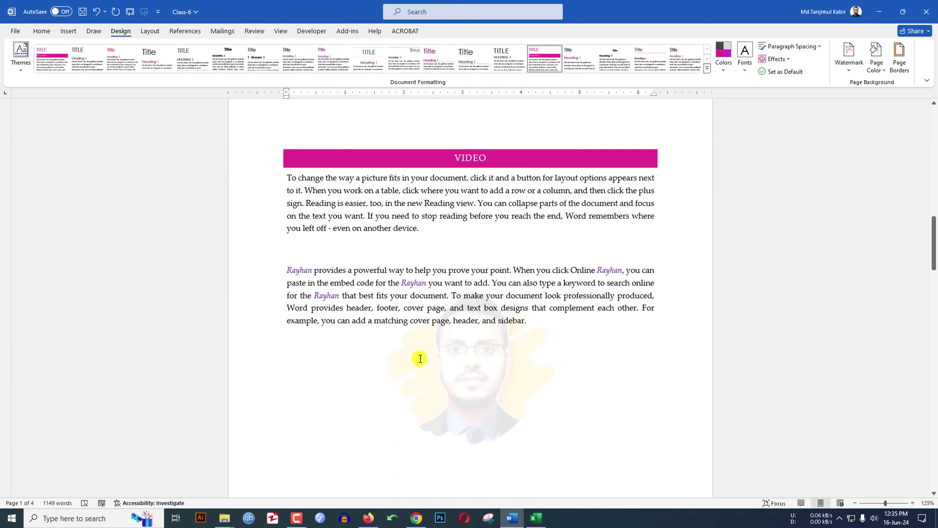
{"action": "scroll", "coordinate": [481, 361], "scroll_direction": "up", "scroll_amount": 10}
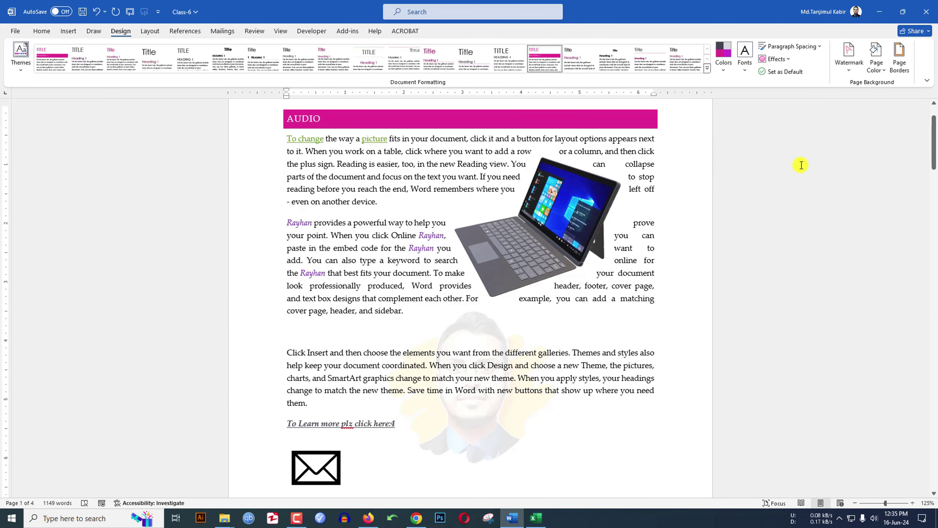
Switch the custom watermark to a text watermark and enter the person's full name in capitals as its text
{"action": "left_click", "coordinate": [849, 66]}
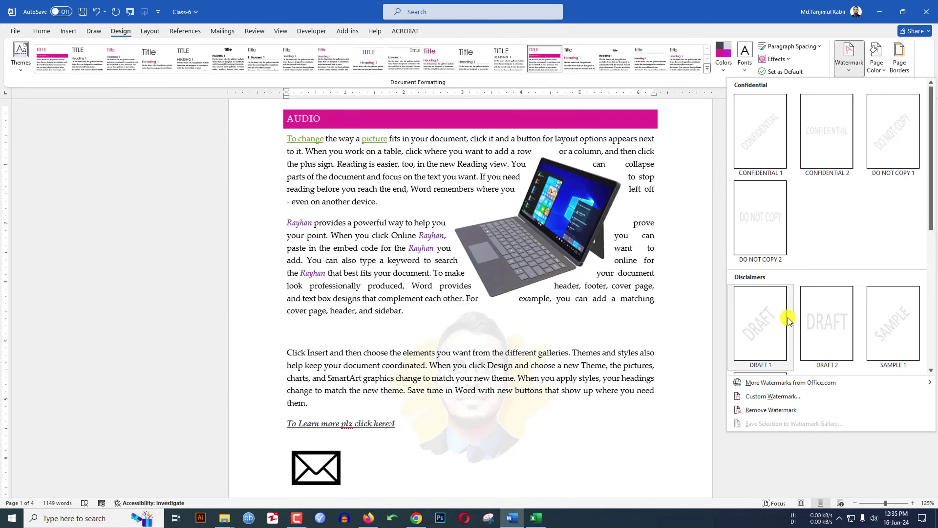
{"action": "left_click", "coordinate": [773, 397]}
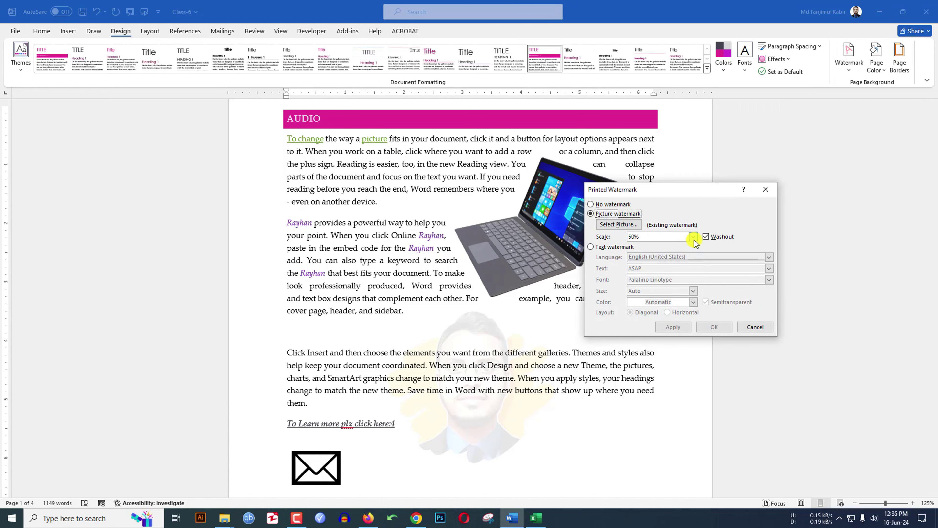
{"action": "left_click", "coordinate": [592, 248]}
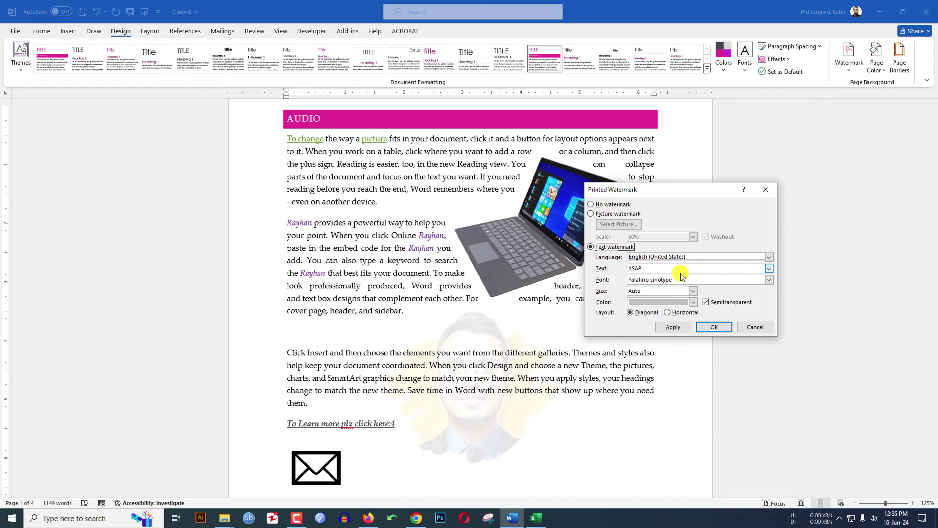
{"action": "left_click_drag", "start_coordinate": [654, 271], "coordinate": [587, 268]}
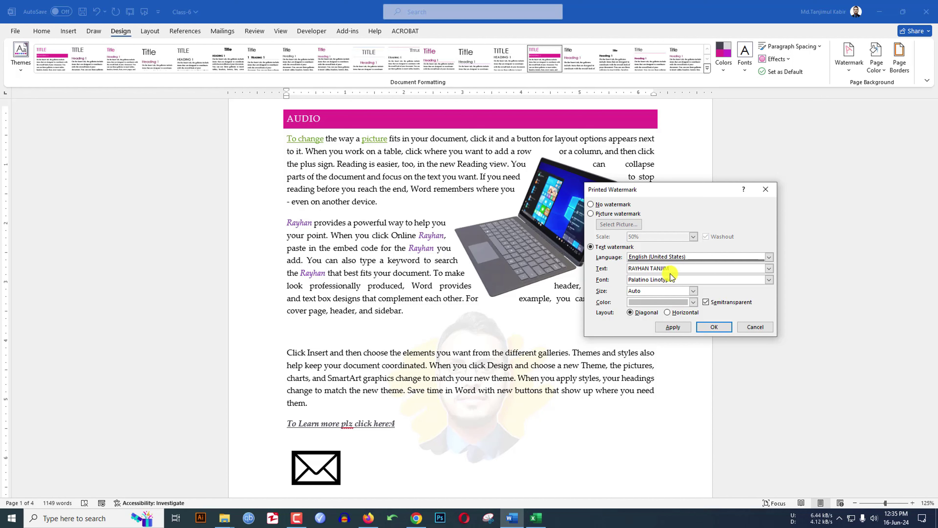
Set the text watermark's font to Times New Roman and its size to Auto
{"action": "left_click", "coordinate": [774, 281]}
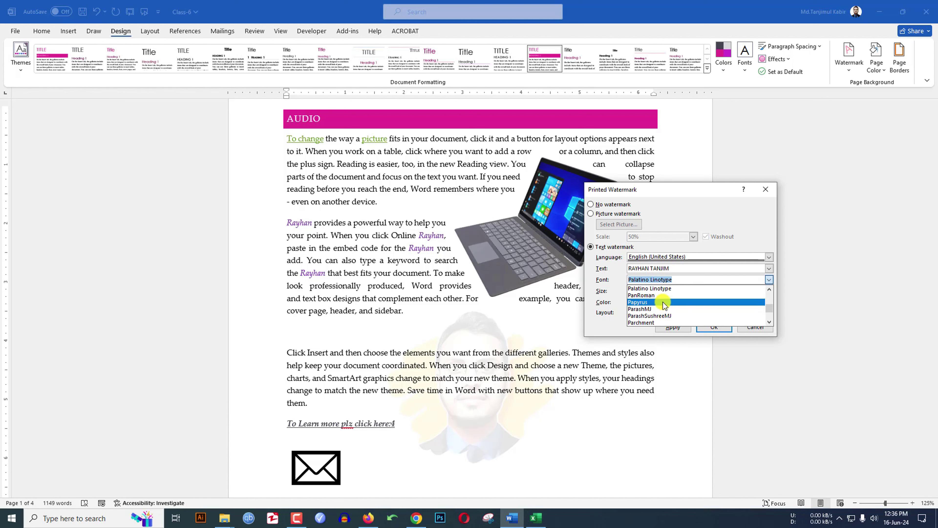
{"action": "type", "text": "tim"}
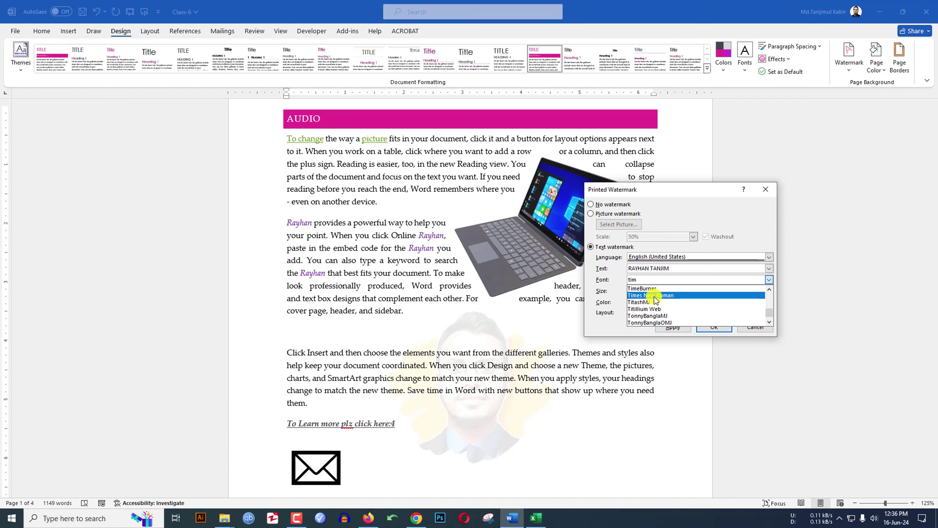
{"action": "left_click", "coordinate": [669, 295]}
{"action": "left_click", "coordinate": [693, 291]}
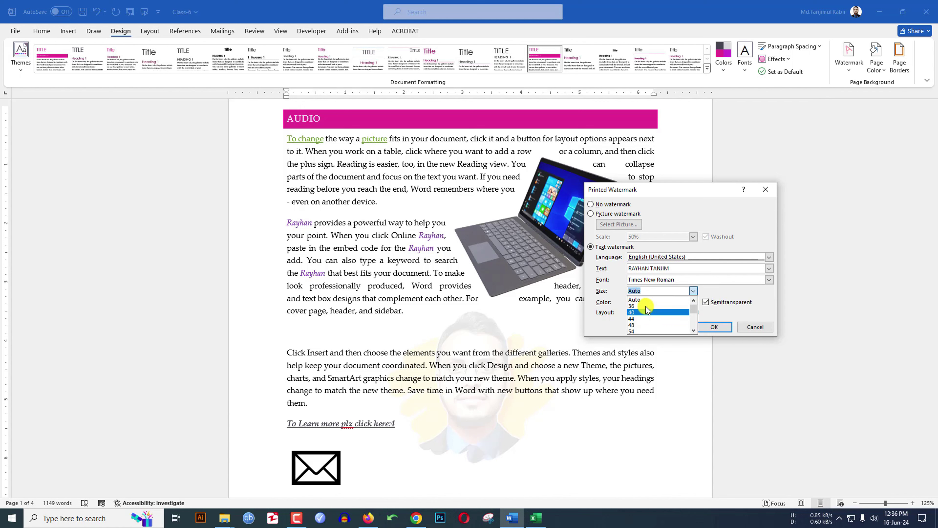
{"action": "left_click", "coordinate": [641, 300]}
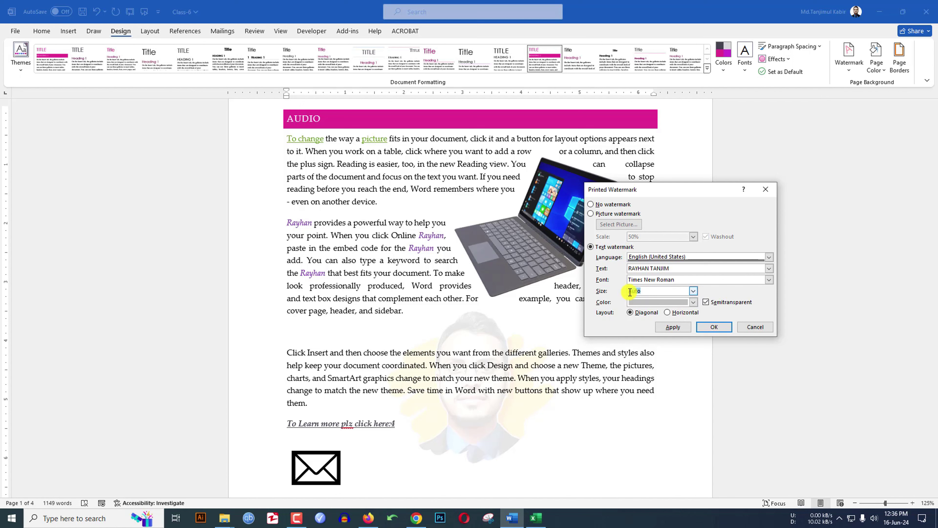
Give the text watermark a light pink color and a horizontal layout, and apply it to the pages
{"action": "left_click", "coordinate": [693, 303]}
{"action": "left_click", "coordinate": [693, 302]}
{"action": "left_click", "coordinate": [693, 302]}
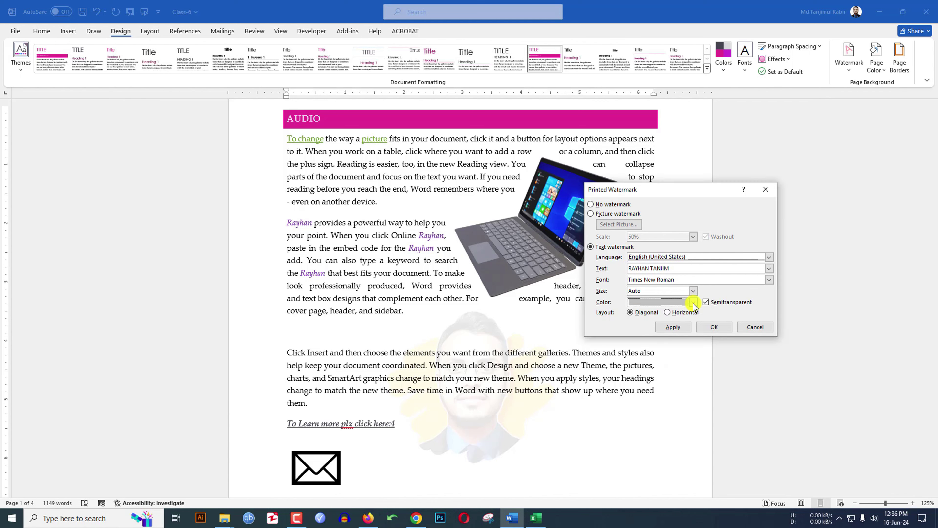
{"action": "left_click", "coordinate": [666, 354]}
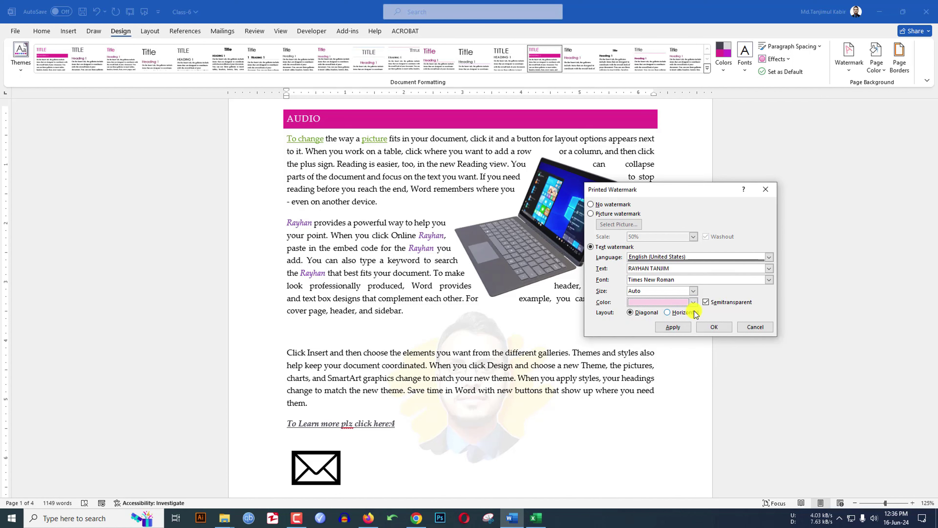
{"action": "left_click", "coordinate": [668, 313]}
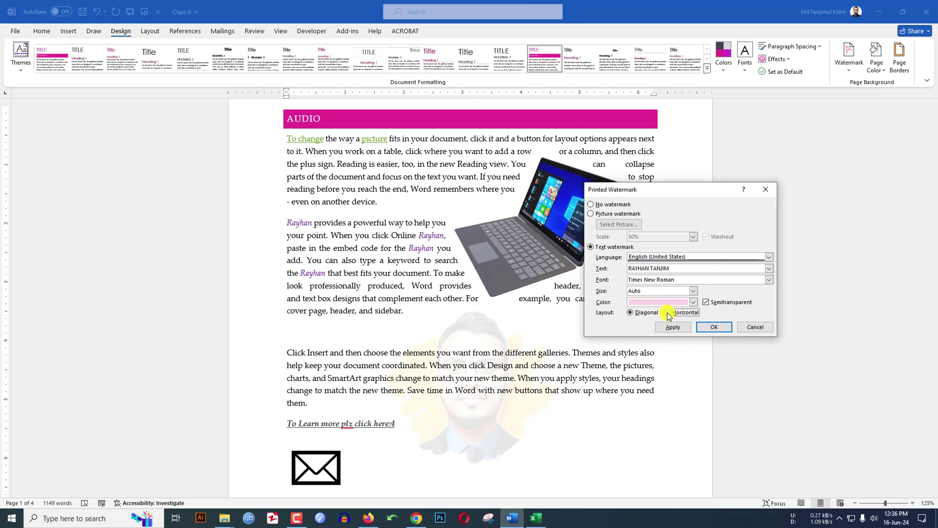
{"action": "left_click", "coordinate": [714, 327]}
{"action": "scroll", "coordinate": [411, 338], "scroll_direction": "down", "scroll_amount": 2}
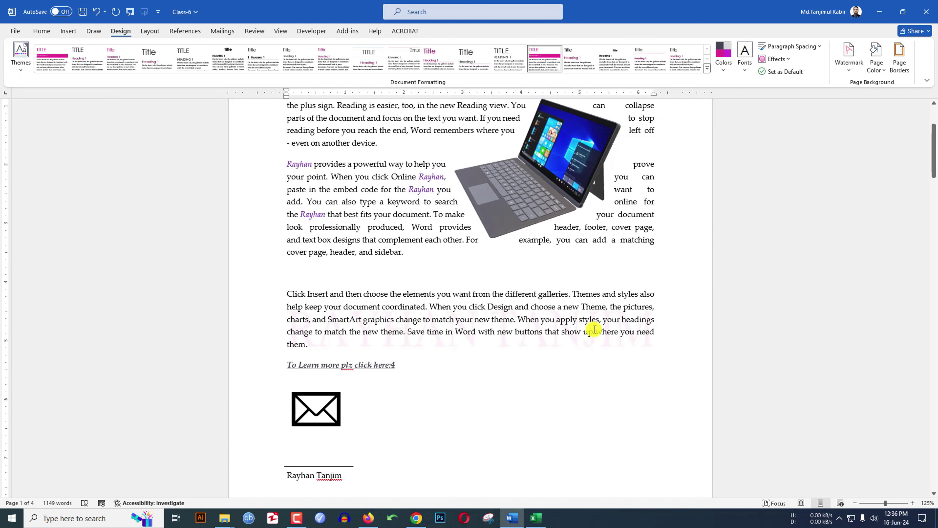
Change the text watermark's layout to diagonal and check it on the first two pages
{"action": "left_click", "coordinate": [849, 54]}
{"action": "left_click", "coordinate": [773, 396]}
{"action": "scroll", "coordinate": [513, 293], "scroll_direction": "down", "scroll_amount": 5}
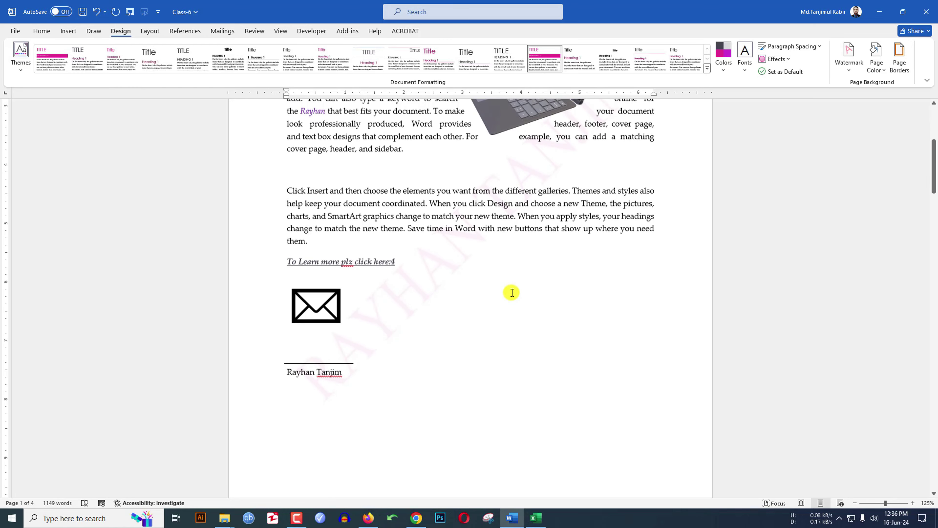
{"action": "scroll", "coordinate": [512, 292], "scroll_direction": "down", "scroll_amount": 12}
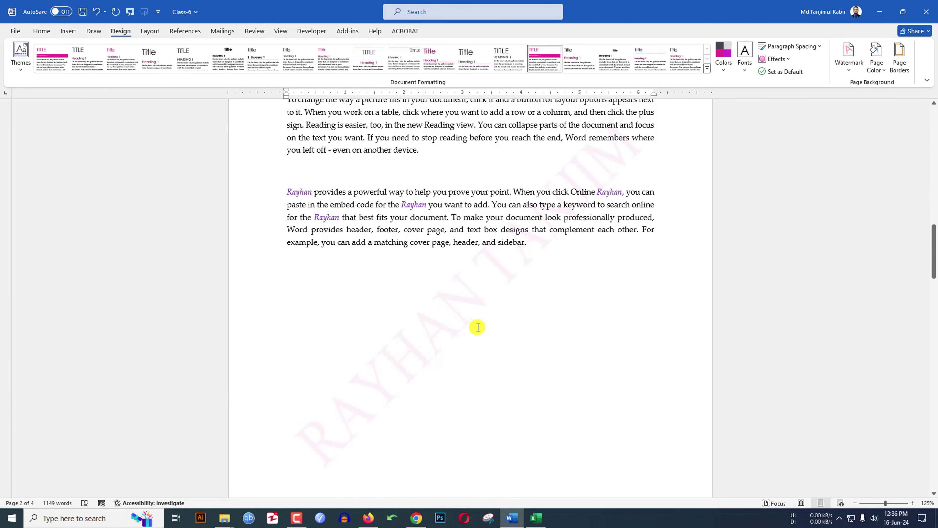
Remove the watermark from the document and return to the first page
{"action": "key", "text": "alt+g"}
{"action": "key", "text": "p"}
{"action": "key", "text": "w"}
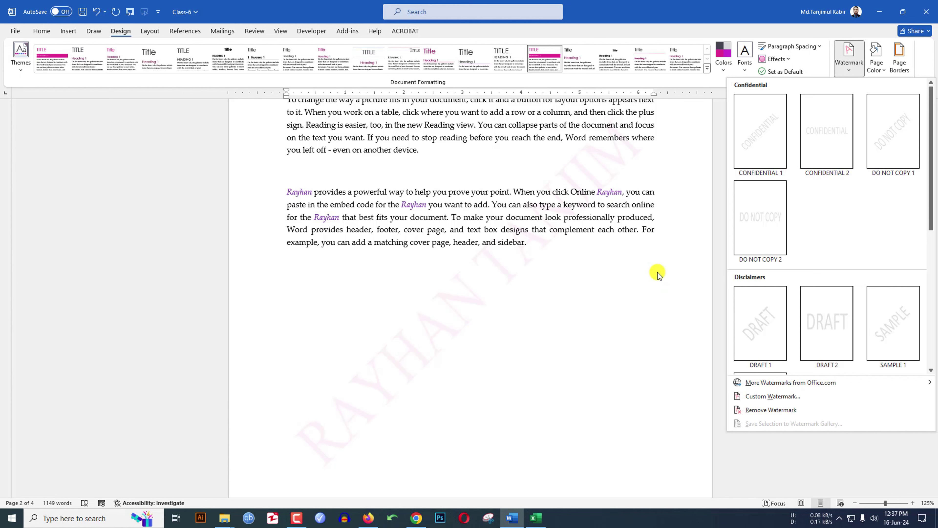
{"action": "left_click", "coordinate": [772, 410]}
{"action": "scroll", "coordinate": [513, 297], "scroll_direction": "up", "scroll_amount": 12}
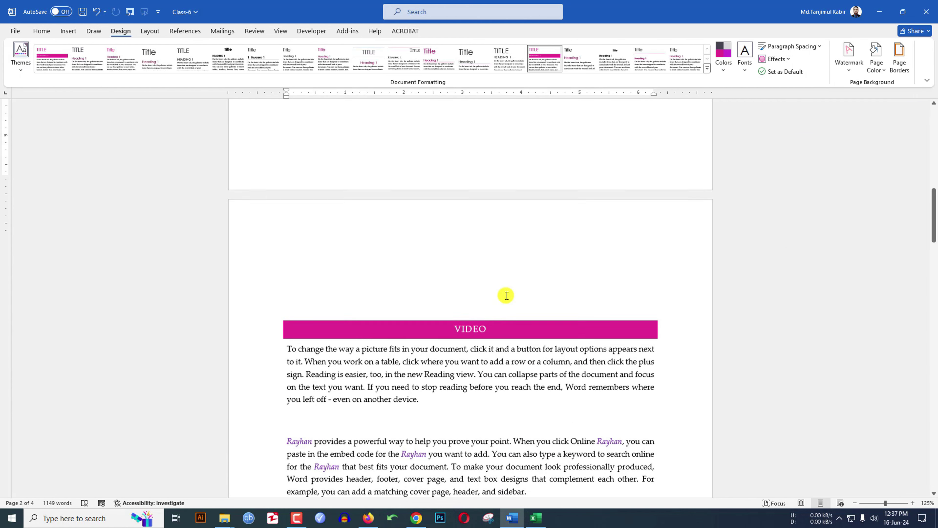
{"action": "scroll", "coordinate": [507, 294], "scroll_direction": "up", "scroll_amount": 7}
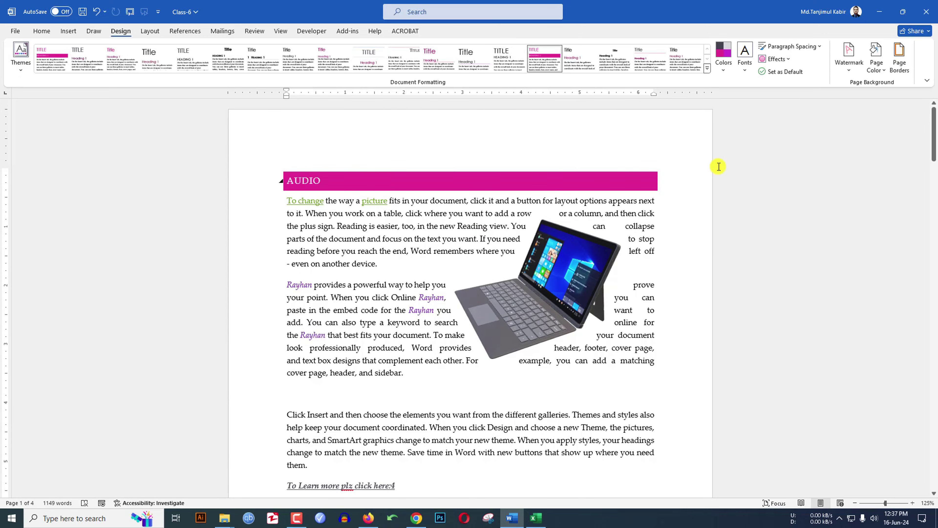
{"action": "left_click", "coordinate": [881, 71]}
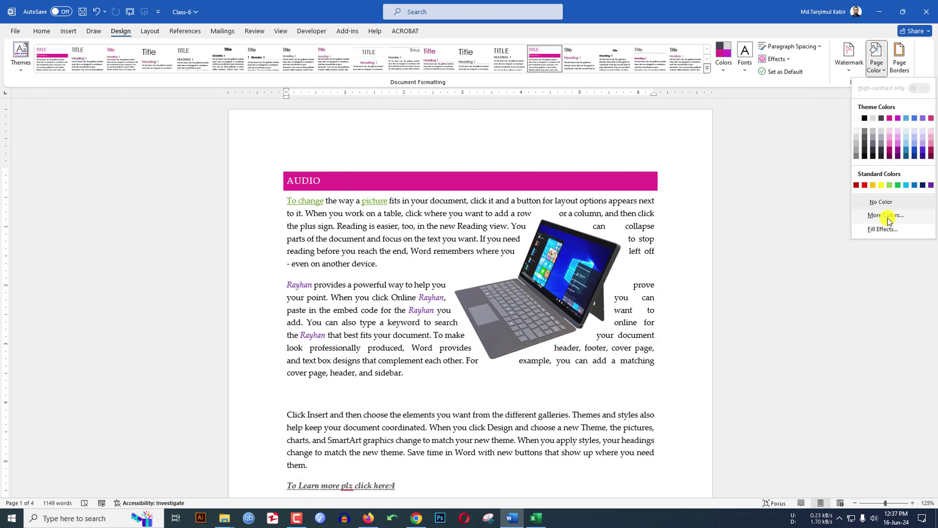
{"action": "left_click", "coordinate": [886, 215]}
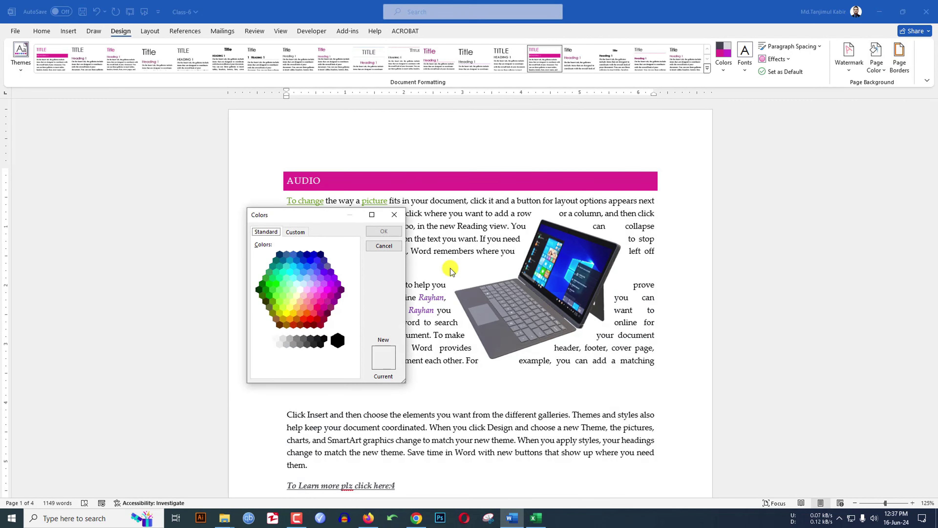
{"action": "left_click_drag", "start_coordinate": [323, 217], "coordinate": [782, 137]}
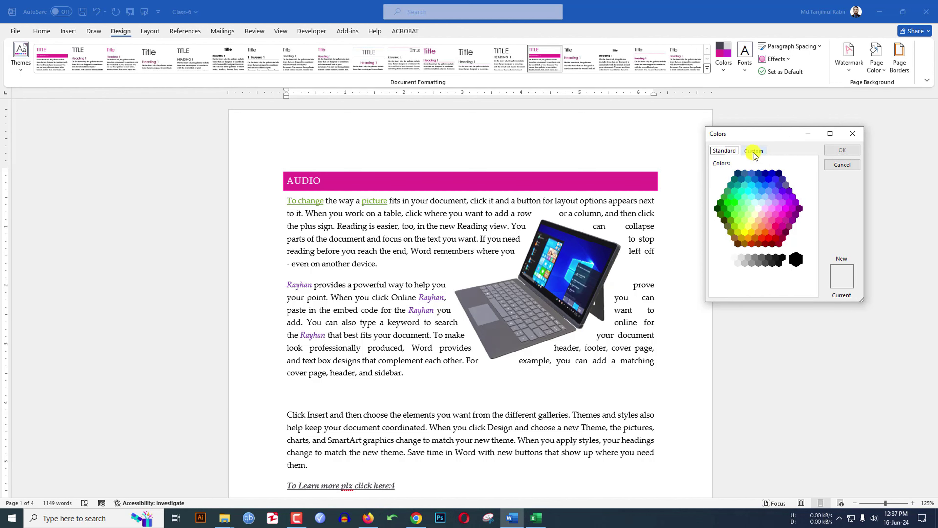
{"action": "left_click", "coordinate": [754, 151]}
{"action": "left_click", "coordinate": [725, 151]}
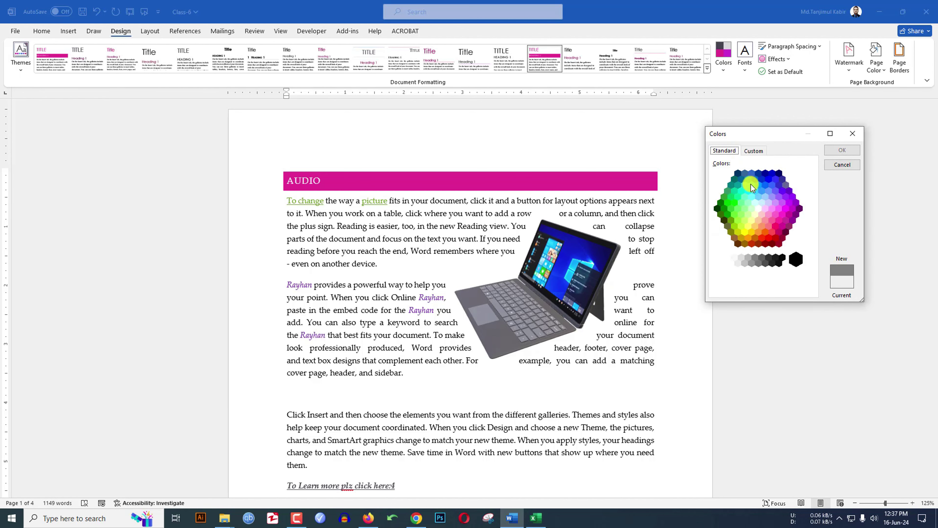
{"action": "left_click", "coordinate": [761, 203]}
{"action": "left_click", "coordinate": [842, 165]}
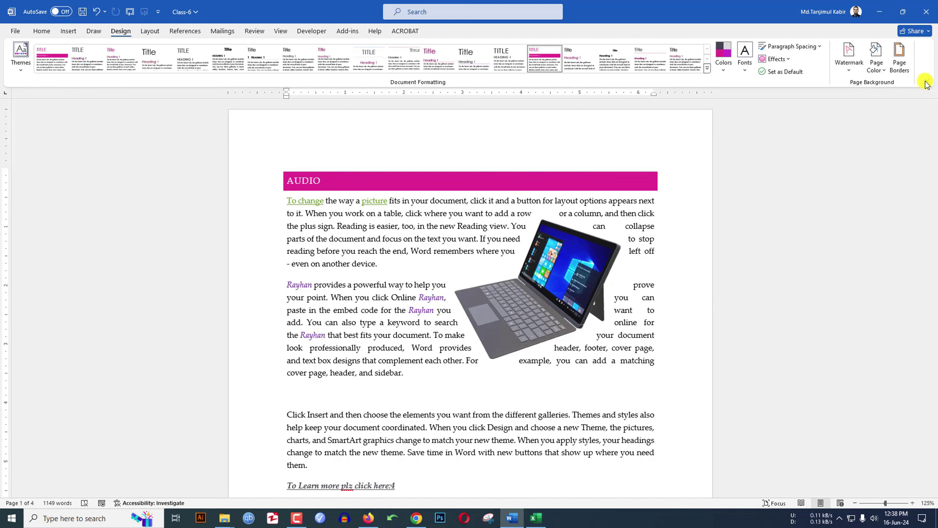
Fill the page background with the Brown marble texture
{"action": "left_click", "coordinate": [877, 65]}
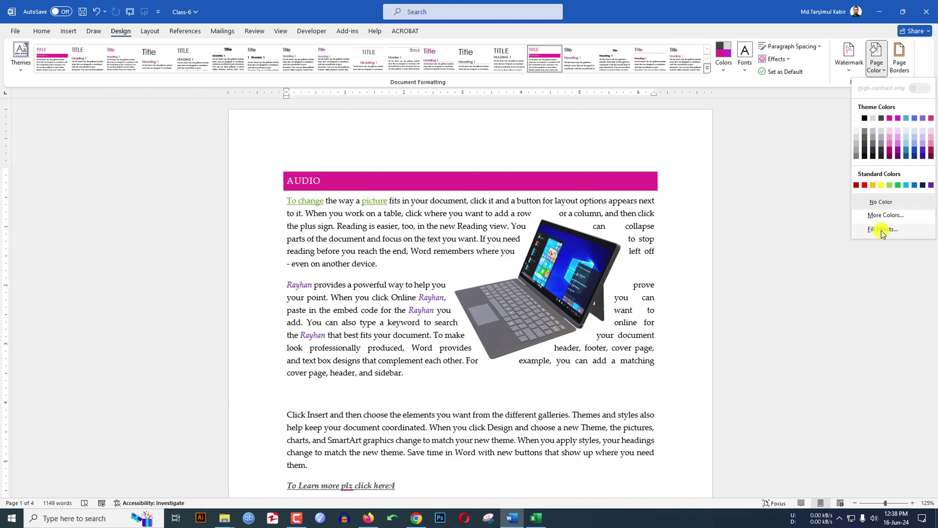
{"action": "left_click", "coordinate": [882, 230]}
{"action": "left_click_drag", "start_coordinate": [466, 142], "coordinate": [786, 145]}
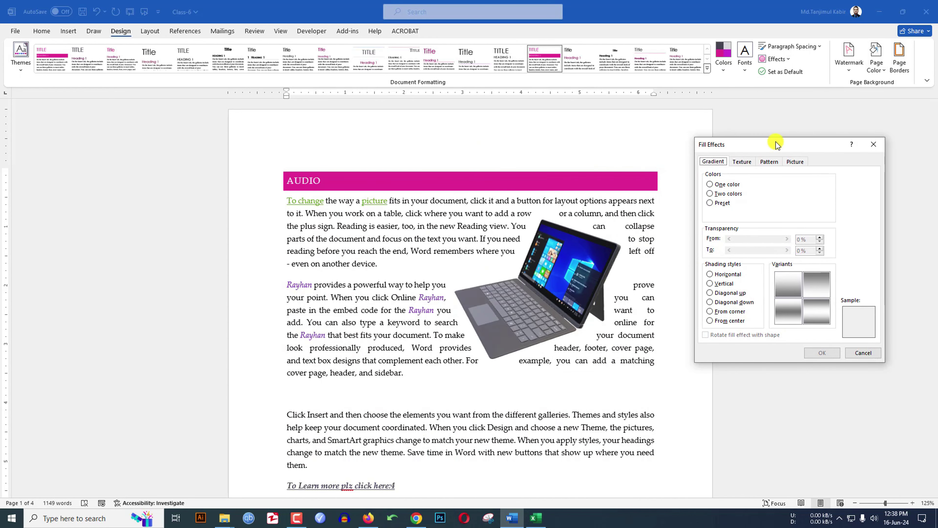
{"action": "left_click", "coordinate": [742, 161]}
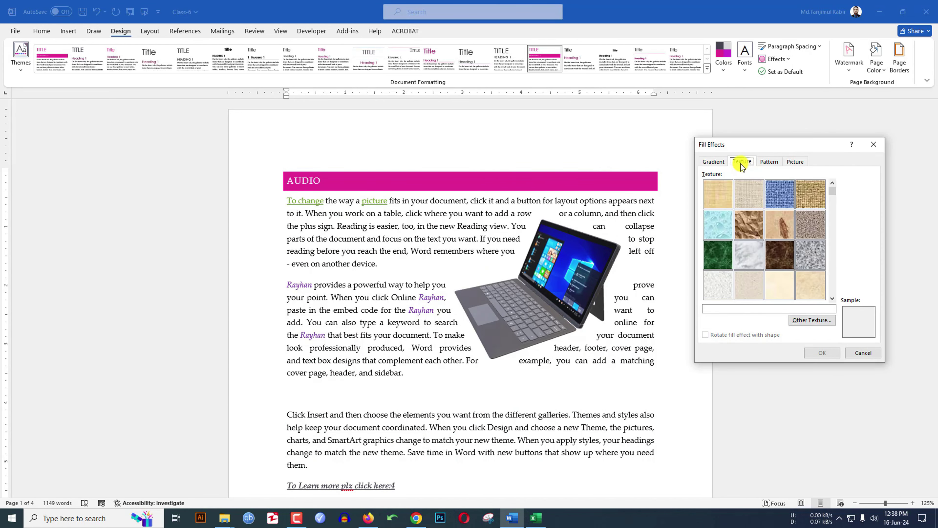
{"action": "left_click", "coordinate": [779, 196]}
{"action": "left_click", "coordinate": [813, 195]}
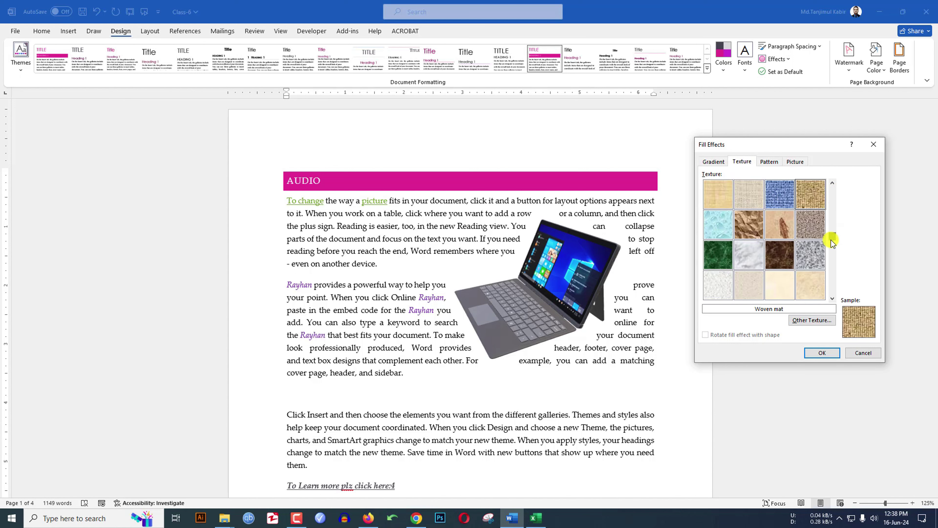
{"action": "scroll", "coordinate": [829, 241], "scroll_direction": "down", "scroll_amount": 1}
{"action": "left_click", "coordinate": [786, 227]}
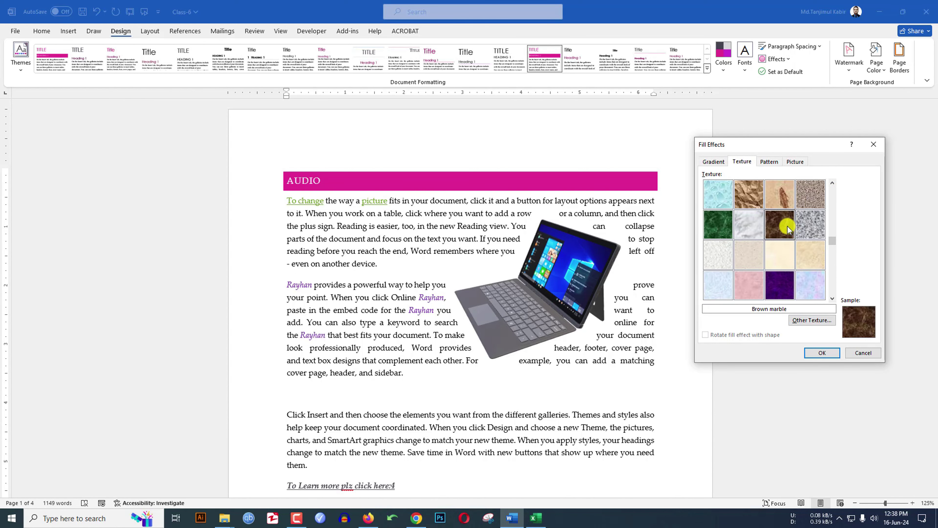
{"action": "left_click", "coordinate": [822, 353]}
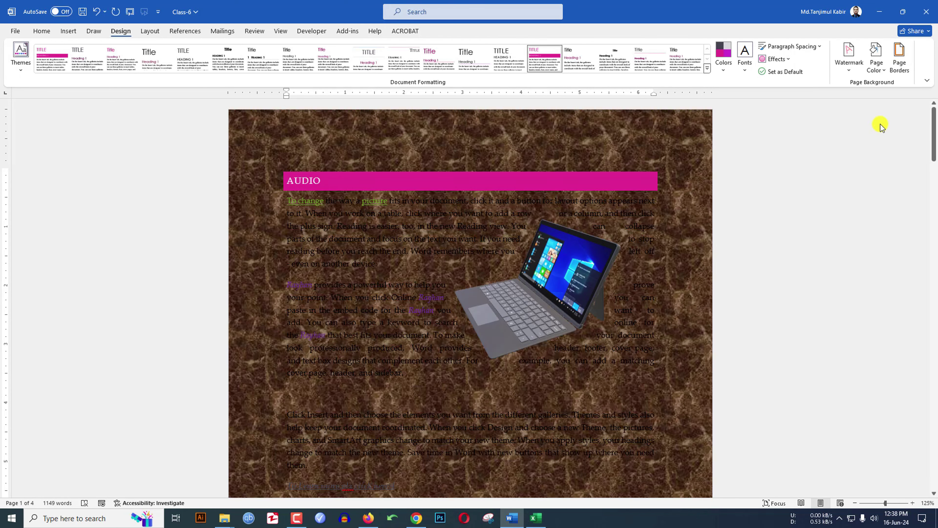
{"action": "left_click", "coordinate": [880, 71]}
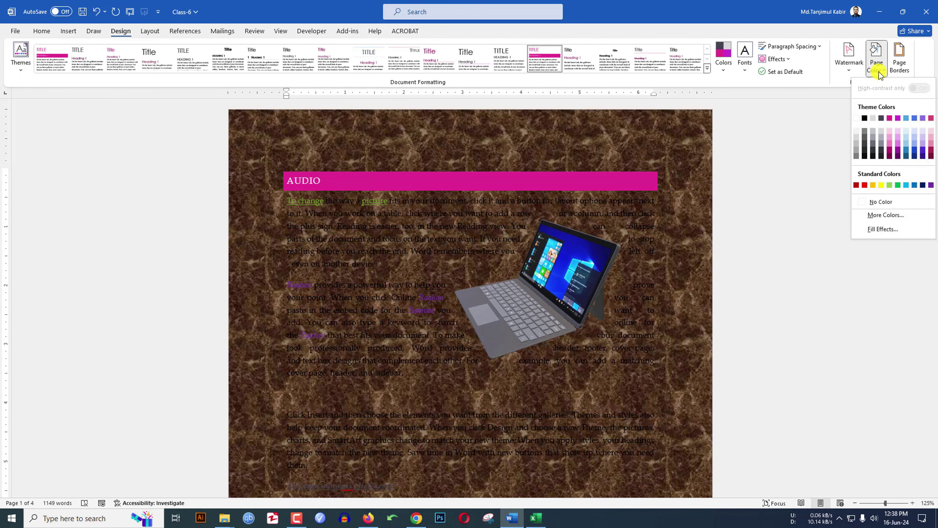
{"action": "left_click", "coordinate": [888, 216]}
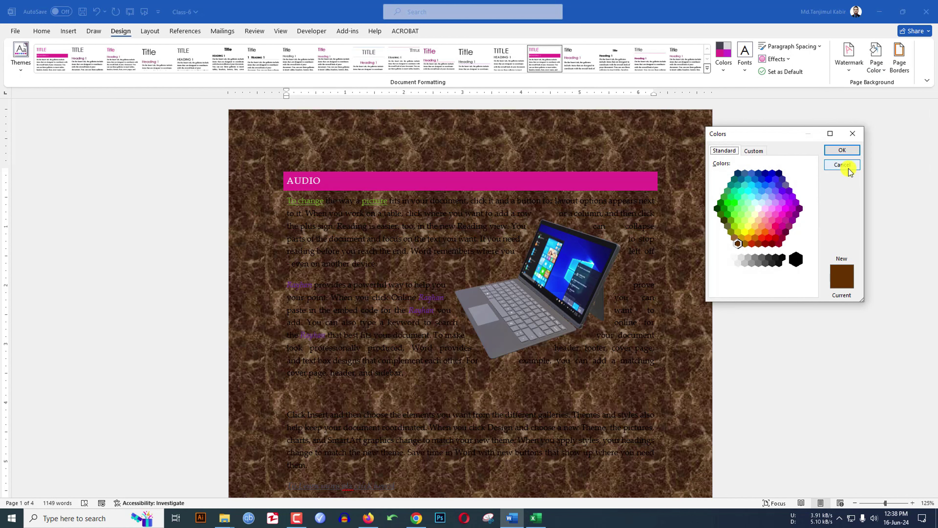
{"action": "left_click", "coordinate": [844, 165]}
Browse the texture and pattern fills for the page background and try another foreground color for the patterns
{"action": "left_click", "coordinate": [876, 63]}
{"action": "left_click", "coordinate": [888, 227]}
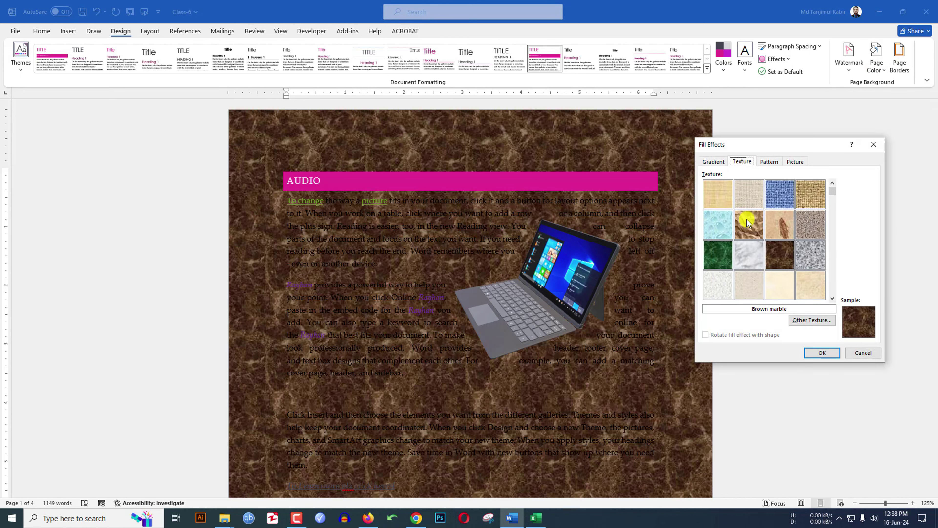
{"action": "scroll", "coordinate": [832, 200], "scroll_direction": "down", "scroll_amount": 3}
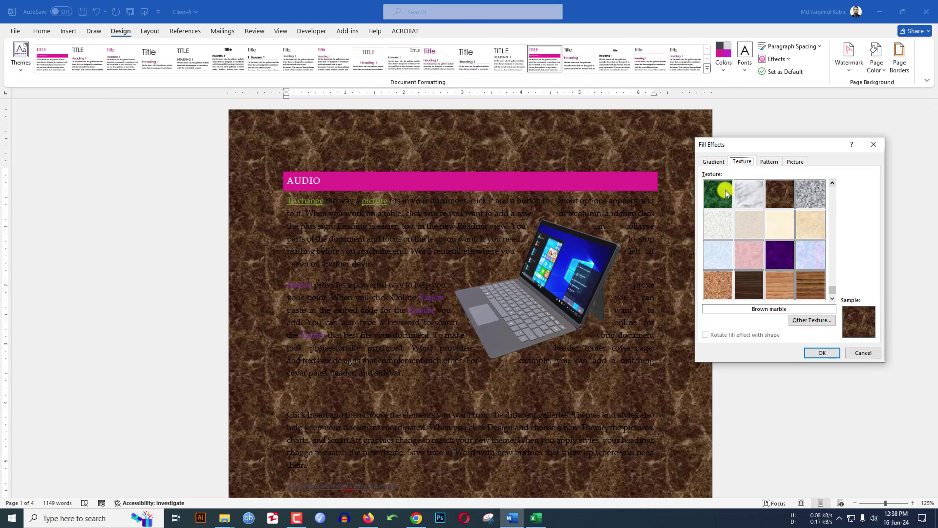
{"action": "left_click", "coordinate": [762, 163]}
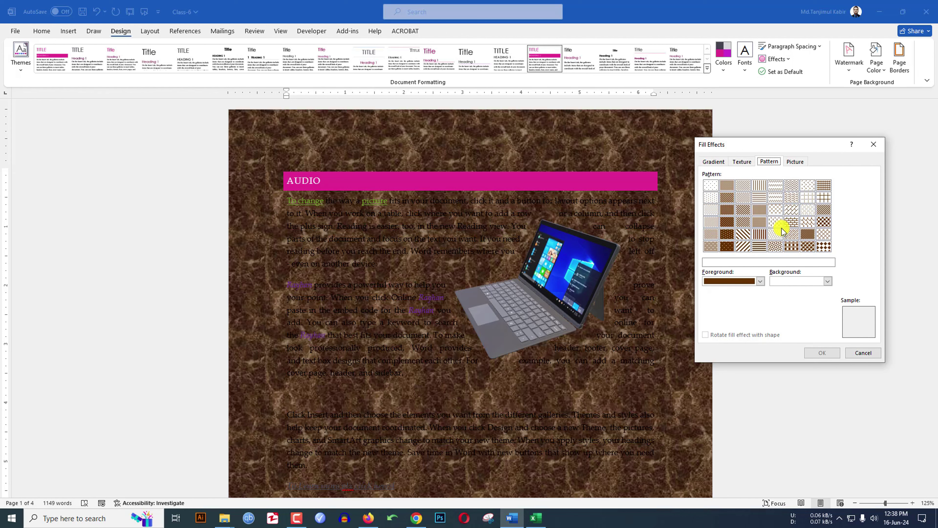
{"action": "left_click", "coordinate": [760, 281]}
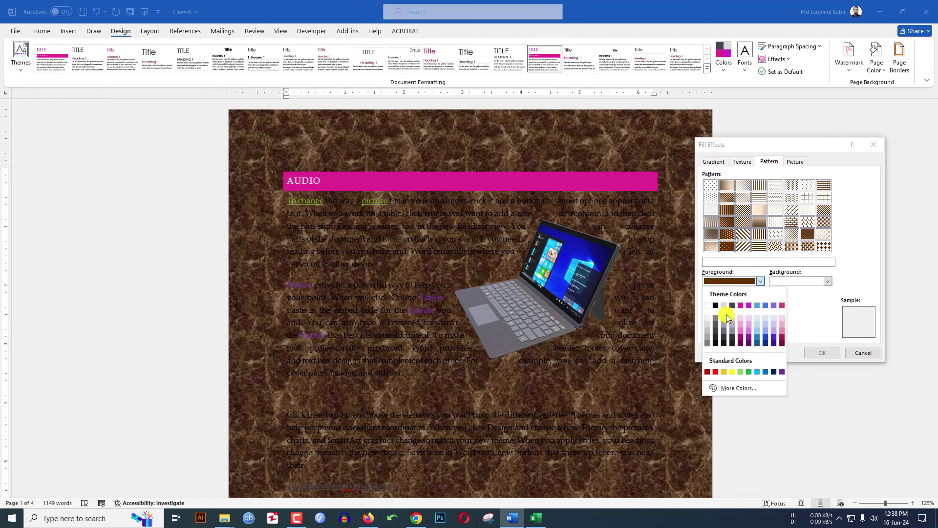
{"action": "left_click", "coordinate": [751, 330]}
Fill the page background with the picture 20230513_203241-Photoroom.png-Photoroom from the Downloads folder and check it on the page
{"action": "left_click", "coordinate": [800, 163]}
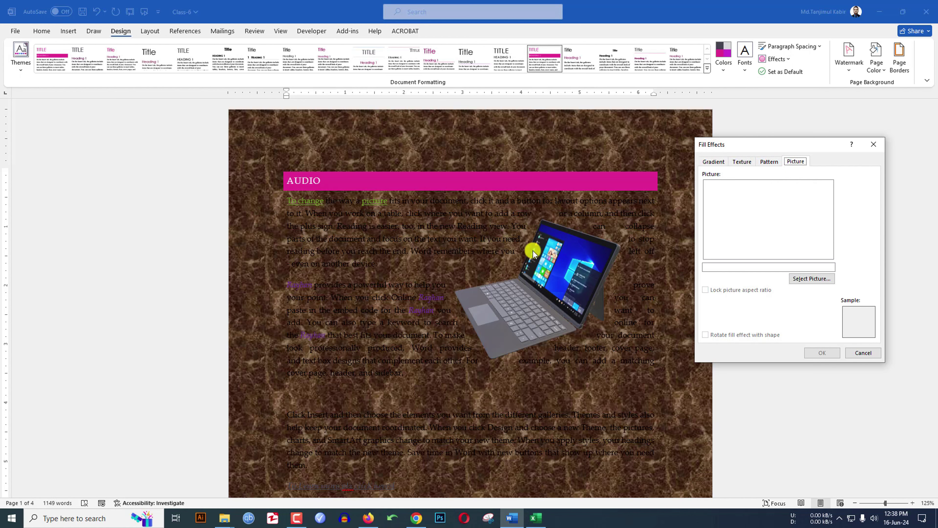
{"action": "left_click", "coordinate": [806, 282]}
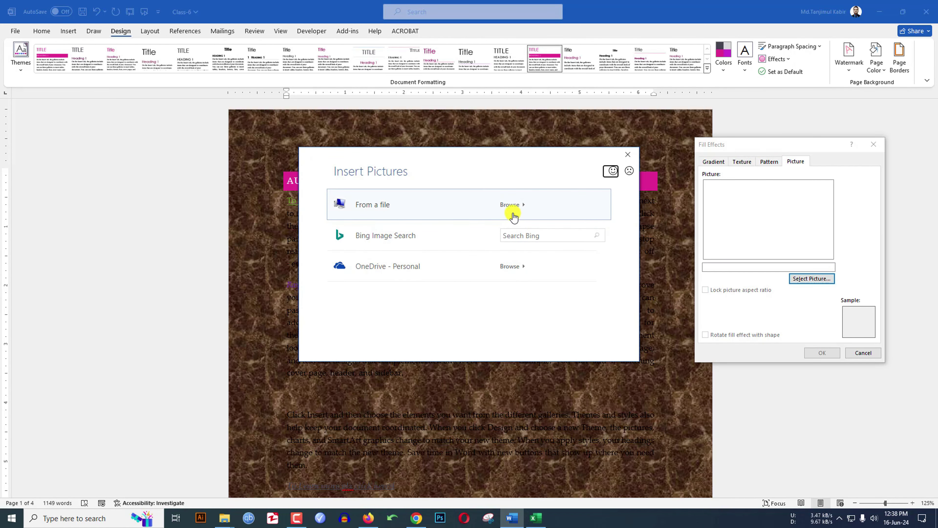
{"action": "left_click", "coordinate": [512, 205]}
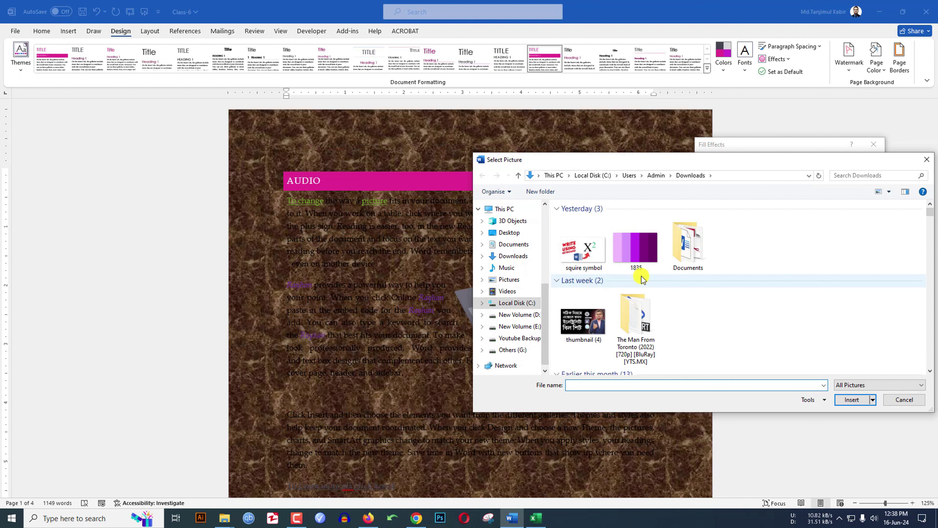
{"action": "scroll", "coordinate": [670, 266], "scroll_direction": "down", "scroll_amount": 8}
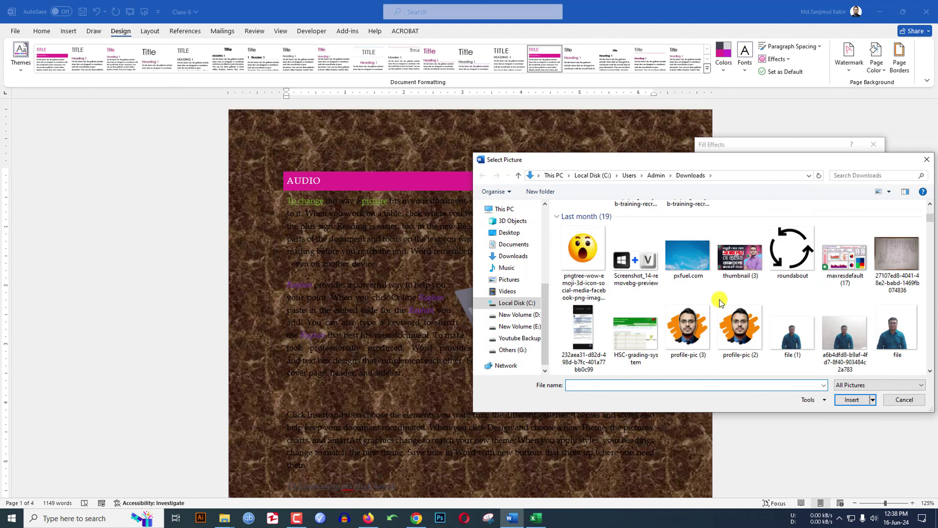
{"action": "scroll", "coordinate": [776, 318], "scroll_direction": "down", "scroll_amount": 5}
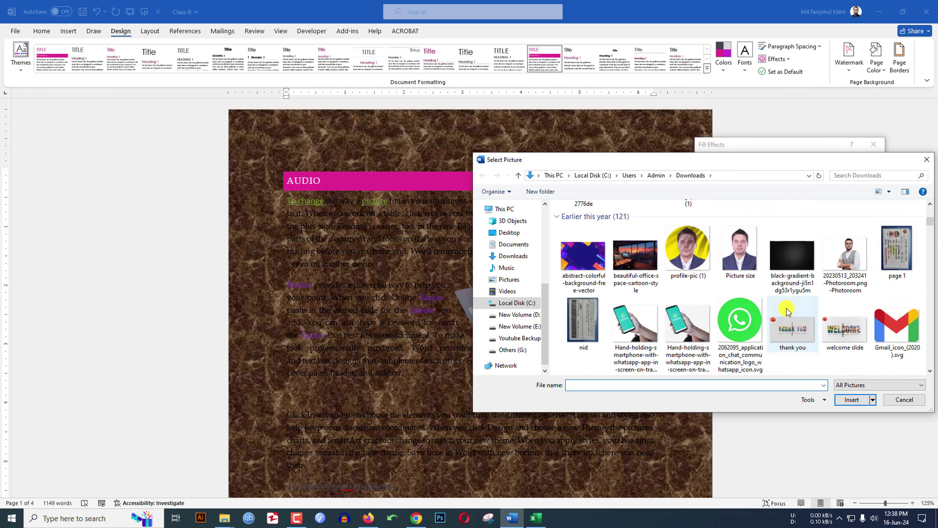
{"action": "left_click", "coordinate": [846, 259]}
{"action": "left_click", "coordinate": [851, 400]}
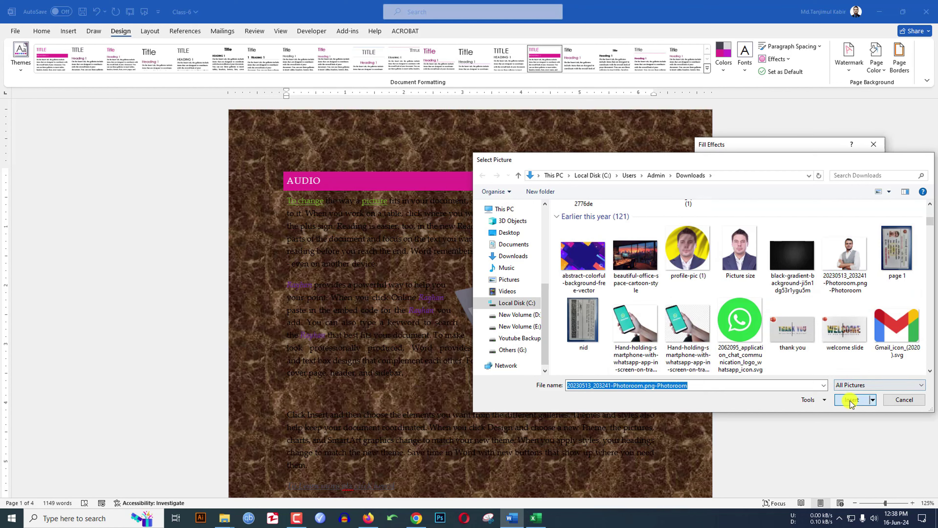
{"action": "left_click", "coordinate": [824, 354]}
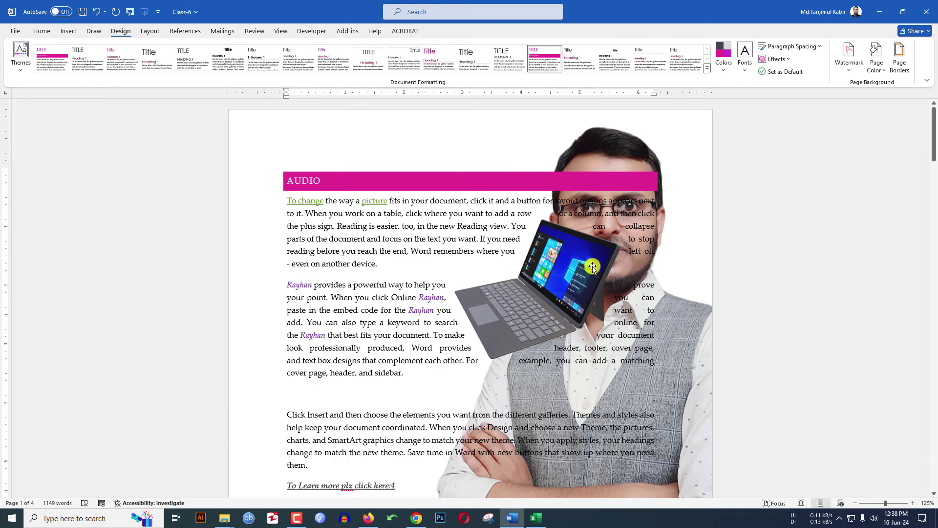
{"action": "scroll", "coordinate": [592, 266], "scroll_direction": "down", "scroll_amount": 3}
{"action": "scroll", "coordinate": [606, 300], "scroll_direction": "up", "scroll_amount": 3}
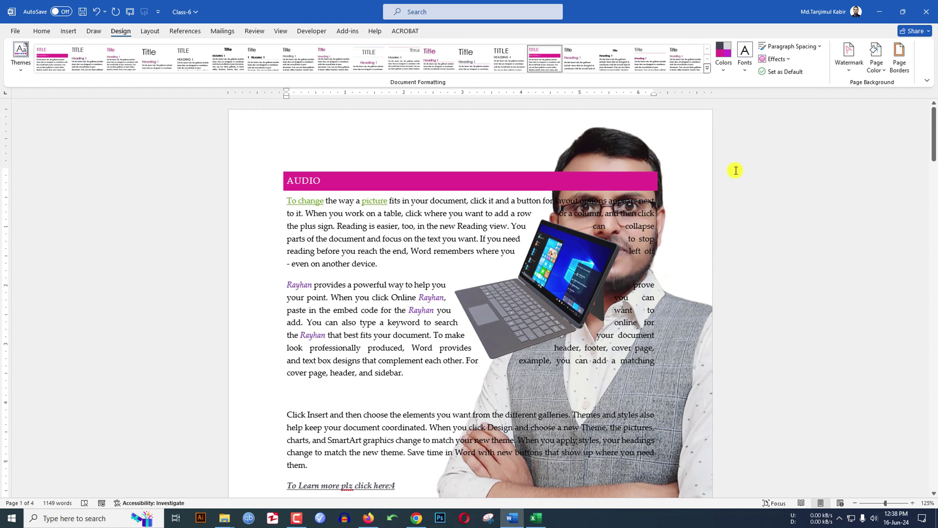
Review the picture fill settings, and remove the picture background by setting the page color to No Color
{"action": "left_click", "coordinate": [877, 59]}
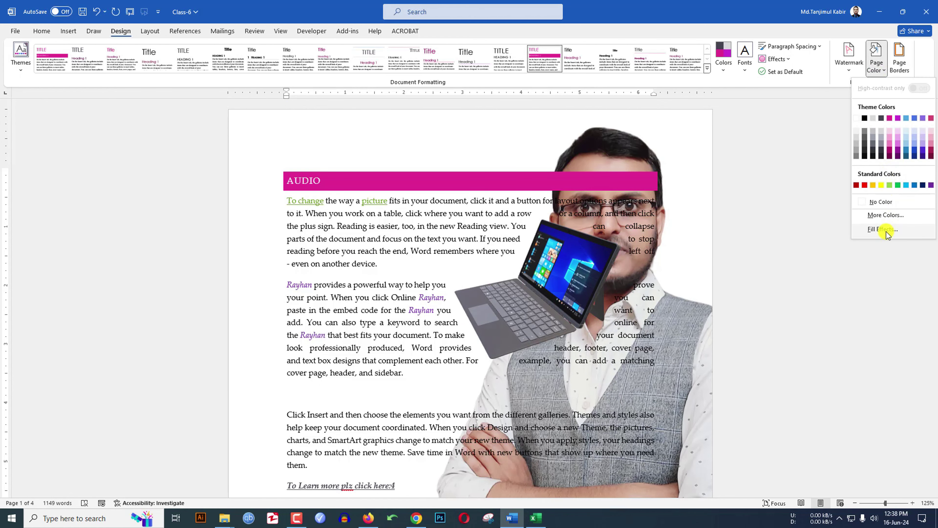
{"action": "left_click", "coordinate": [885, 230]}
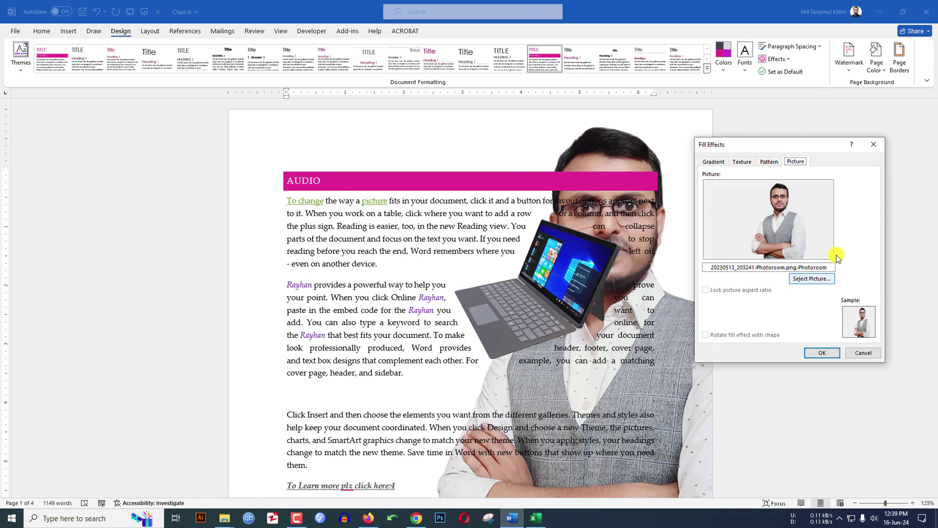
{"action": "left_click", "coordinate": [822, 353]}
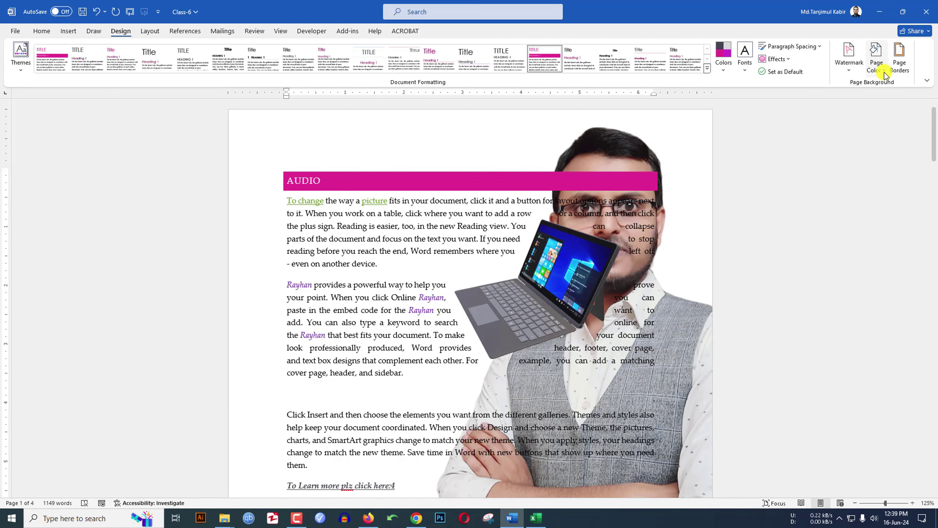
{"action": "left_click", "coordinate": [876, 59]}
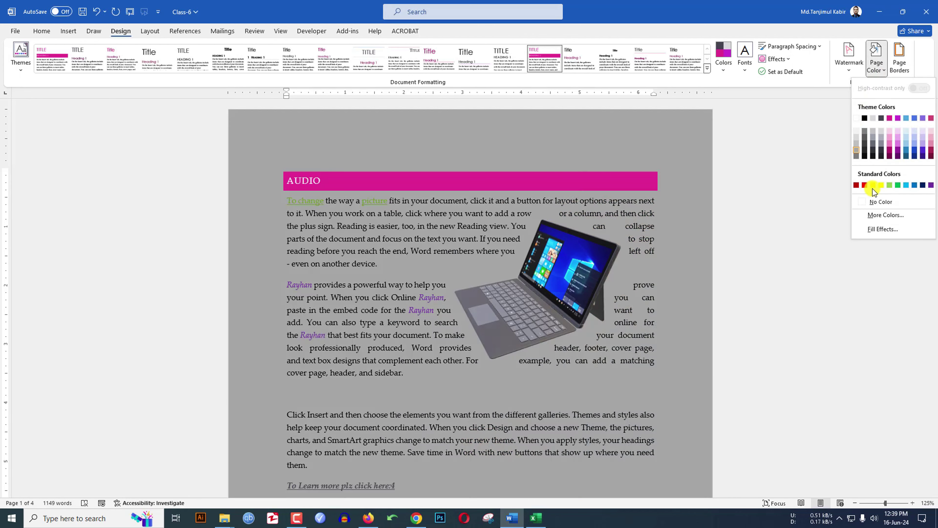
{"action": "left_click", "coordinate": [872, 202]}
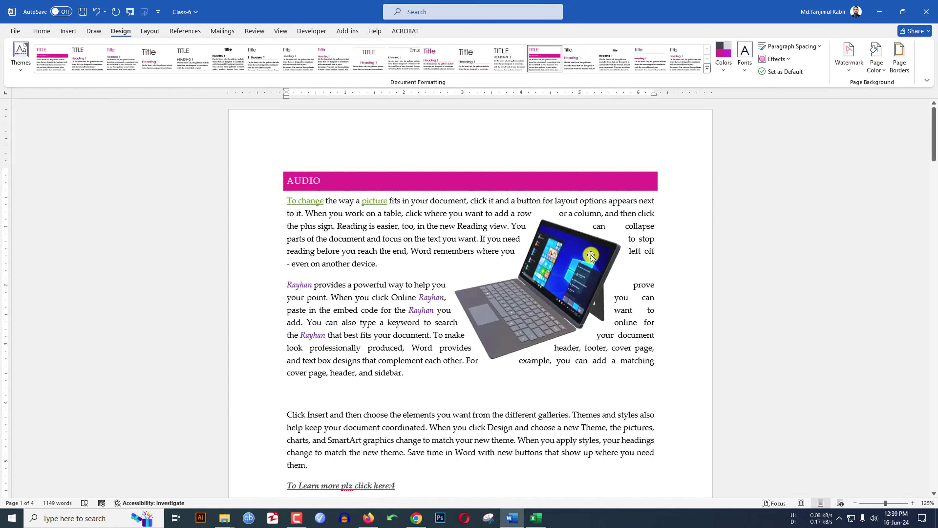
Set up a page border for the whole document using the colored balloons art
{"action": "left_click", "coordinate": [901, 61]}
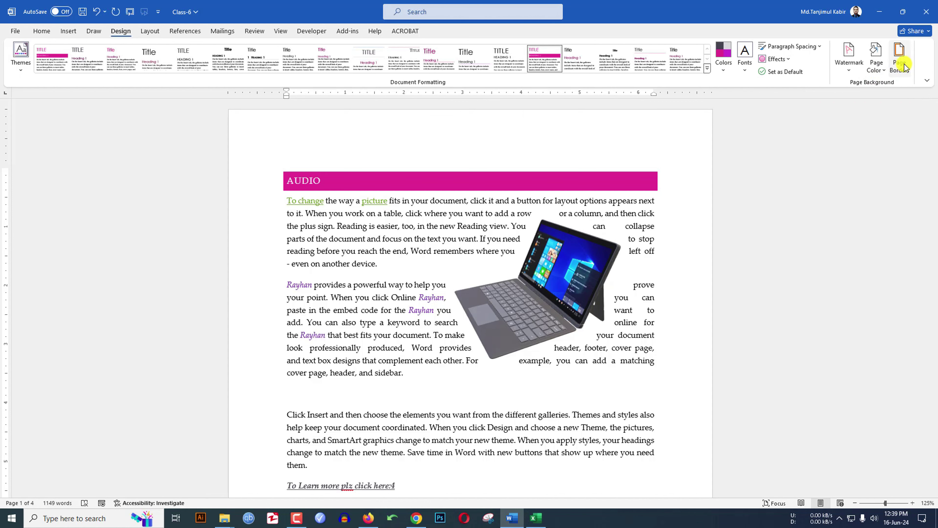
{"action": "left_click_drag", "start_coordinate": [695, 189], "coordinate": [694, 126]}
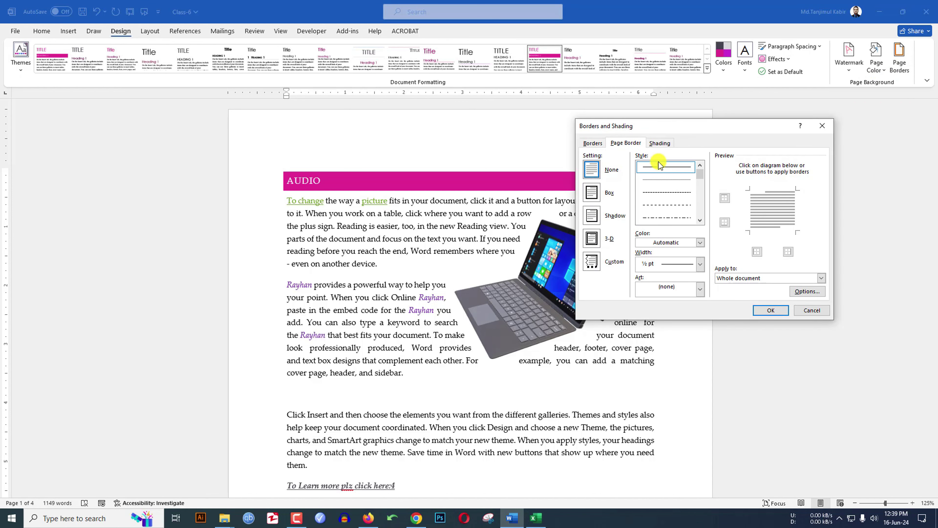
{"action": "left_click", "coordinate": [591, 192]}
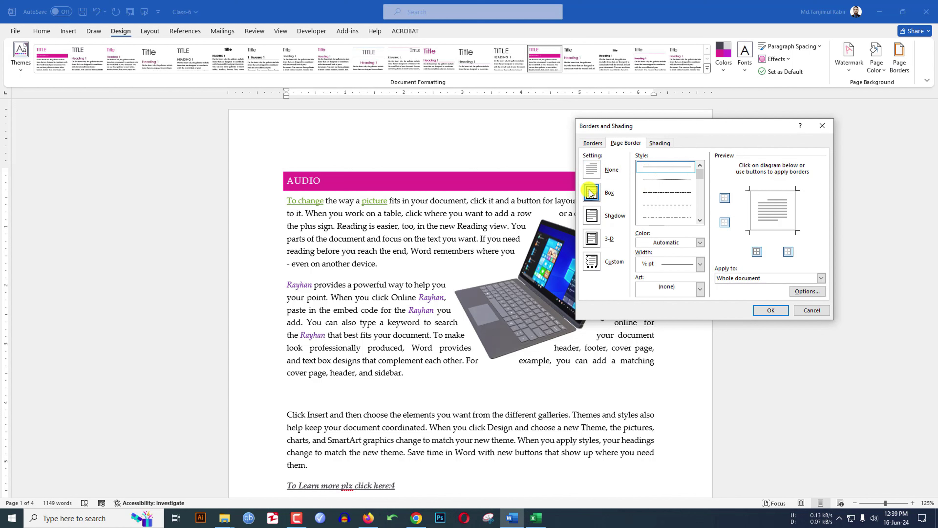
{"action": "left_click", "coordinate": [591, 262]}
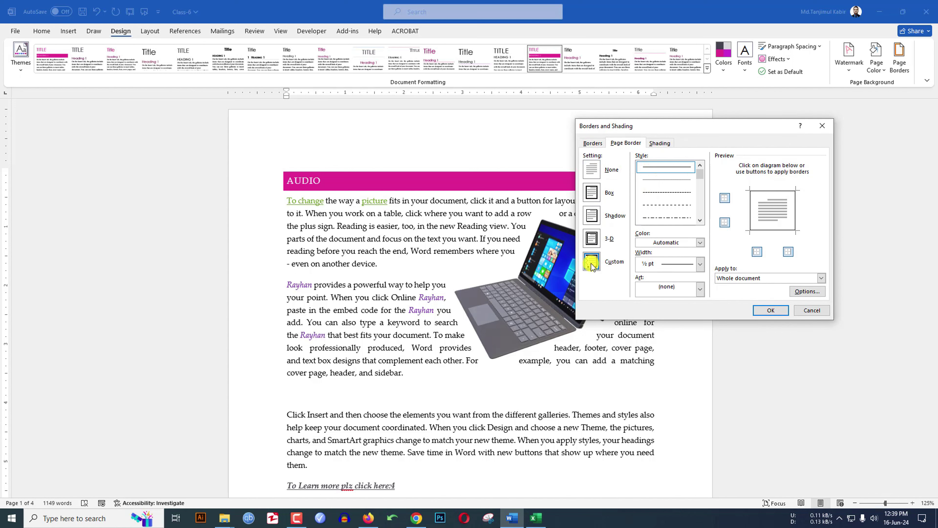
{"action": "left_click", "coordinate": [700, 263]}
{"action": "left_click", "coordinate": [702, 280]}
{"action": "left_click", "coordinate": [701, 289]}
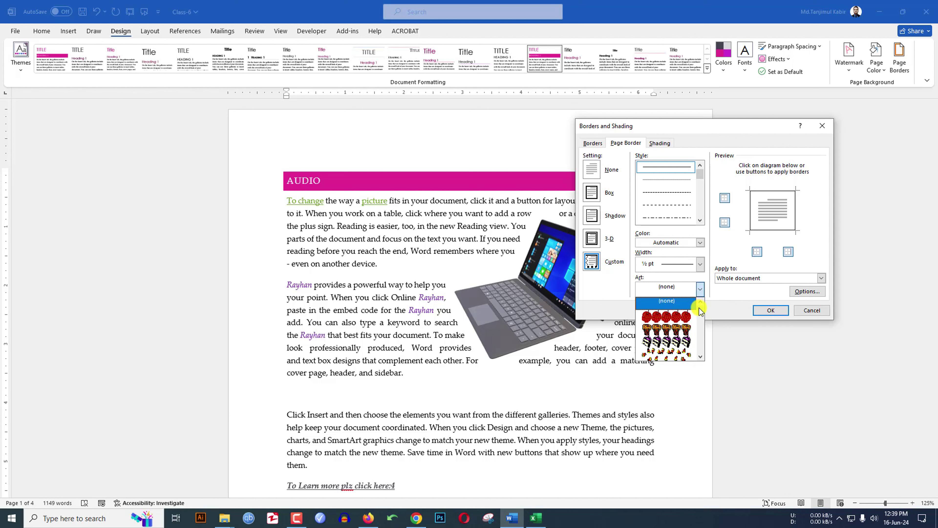
{"action": "mouse_move", "coordinate": [701, 309]}
{"action": "left_mouse_down"}
{"action": "mouse_move", "coordinate": [700, 355]}
{"action": "mouse_move", "coordinate": [699, 316]}
{"action": "left_mouse_up"}
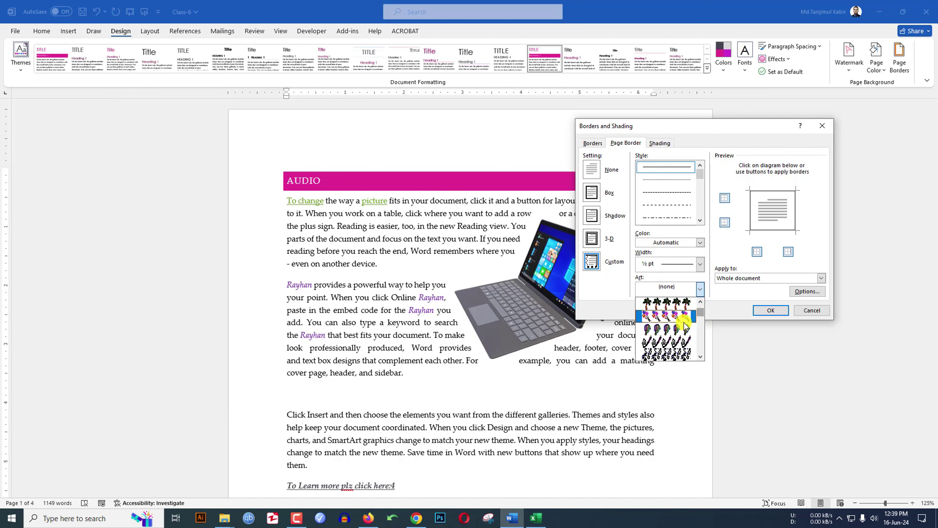
{"action": "left_click", "coordinate": [680, 318]}
Turn off the balloon border on all four sides of the page in the border preview
{"action": "left_click", "coordinate": [724, 198]}
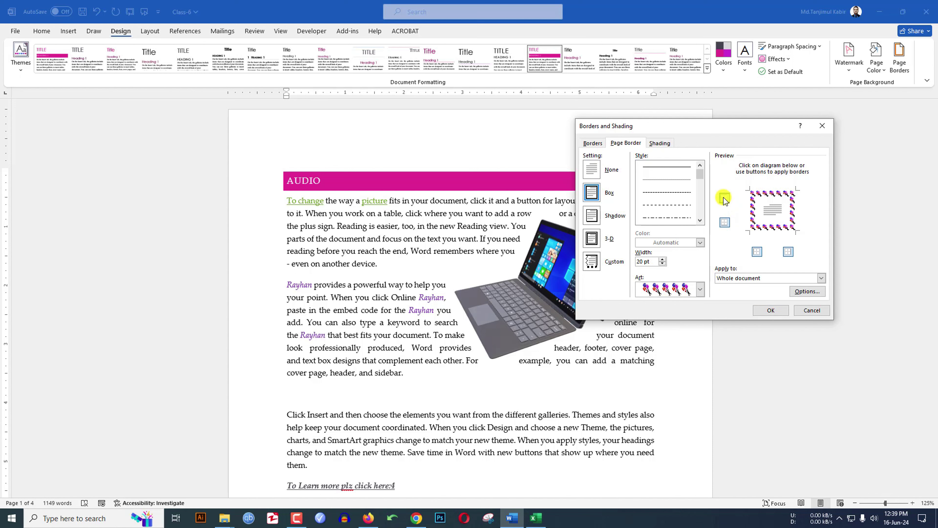
{"action": "left_click", "coordinate": [725, 222]}
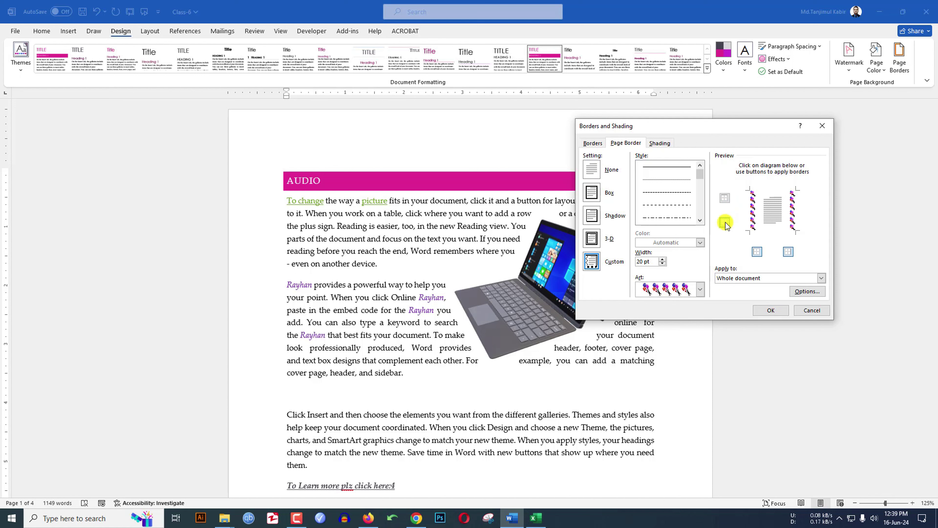
{"action": "left_click", "coordinate": [758, 250]}
{"action": "left_click", "coordinate": [788, 252]}
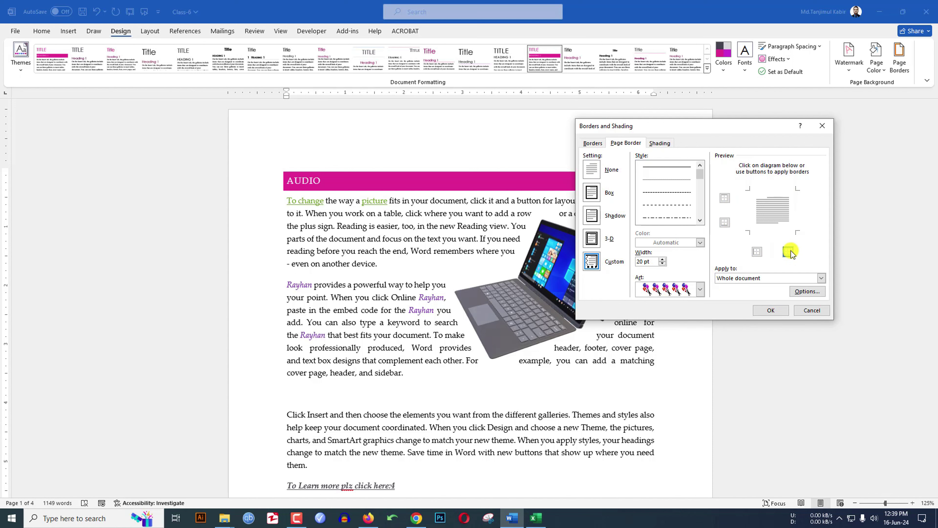